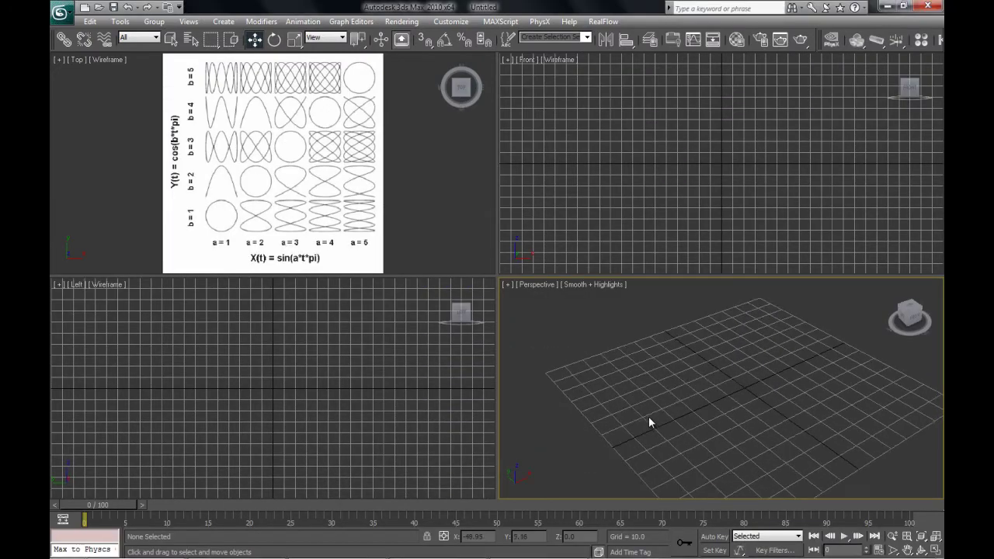
Create a Thinking particle system helper on the grid in the Perspective viewport
key("y")
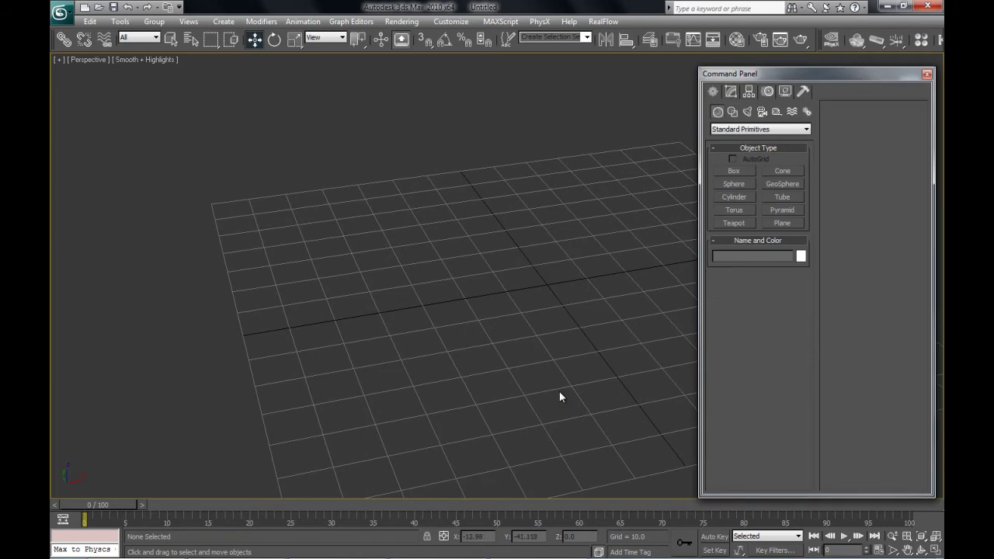
left_click(719, 134)
left_click(746, 165)
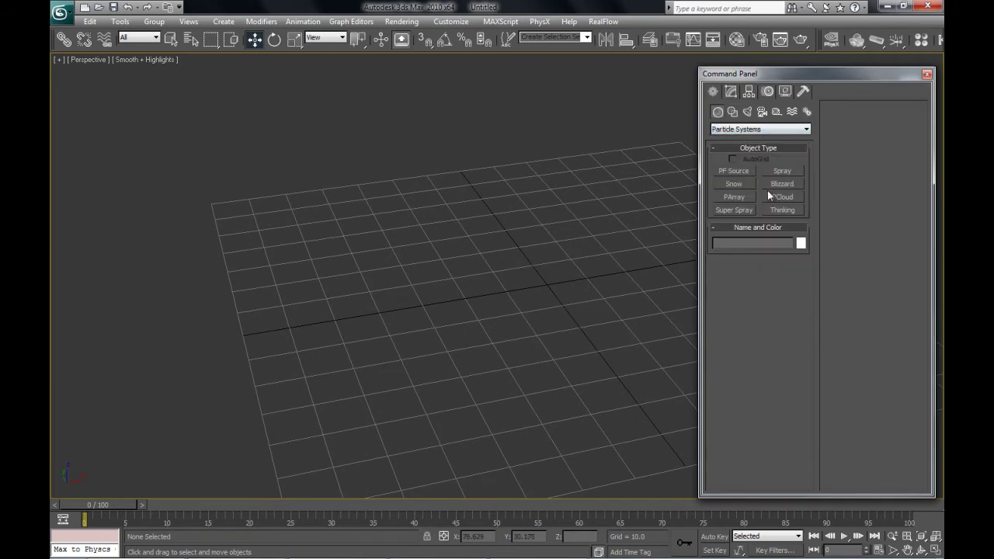
left_click(781, 211)
left_click(235, 201)
key("w")
middle_click_drag(353, 255, 457, 323, "alt")
Open the Thinking particle editor and create a new dynamic set under Master Dynamic
key("6")
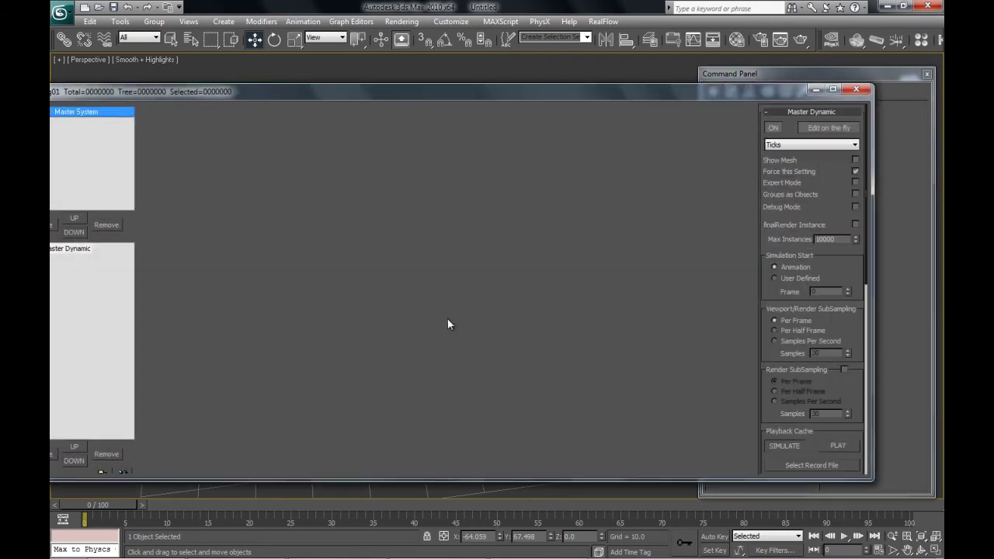
left_click_drag(426, 91, 477, 70)
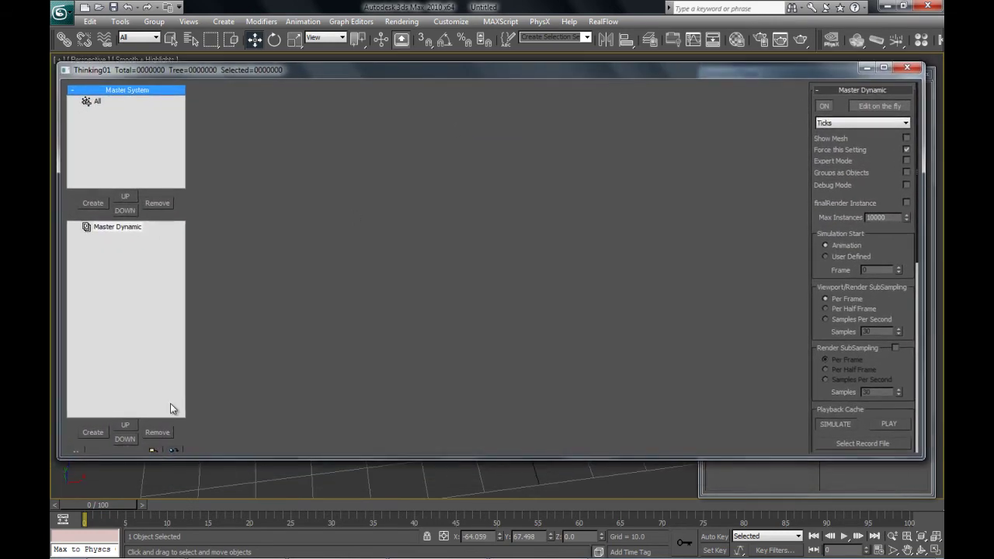
left_click(93, 434)
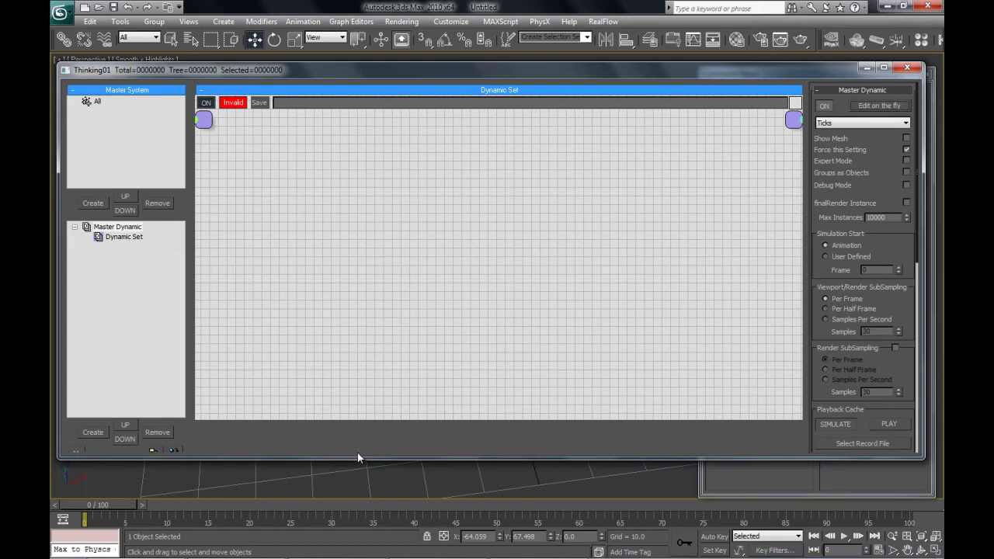
Add an Iterator initiator operator to the dynamic set and place it near the left side of the graph
right_click(184, 172)
mouse_move(255, 221)
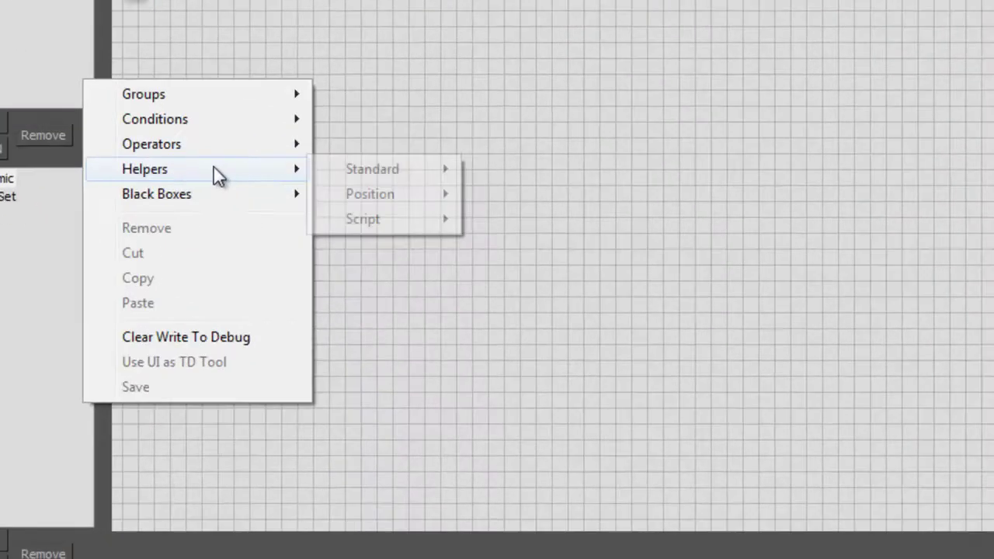
mouse_move(227, 146)
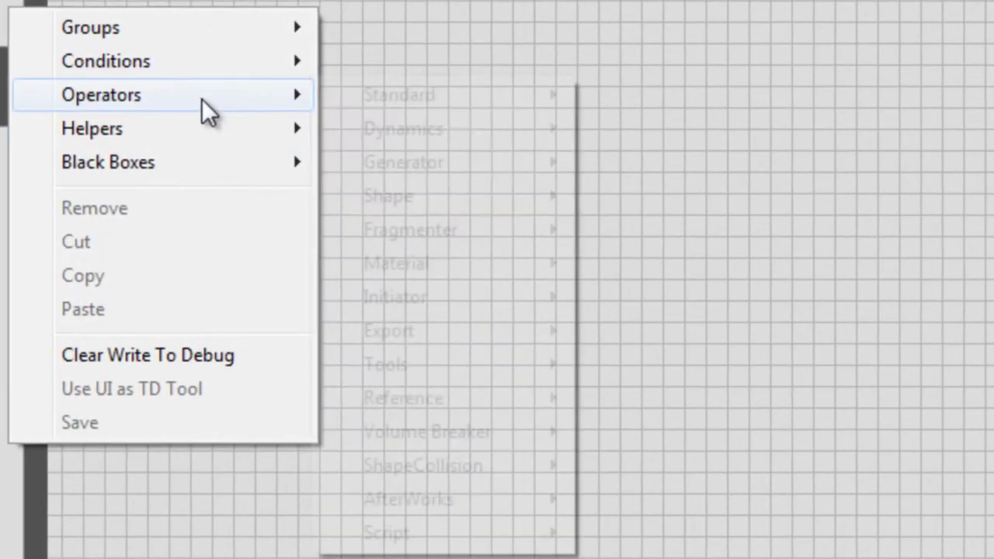
mouse_move(402, 294)
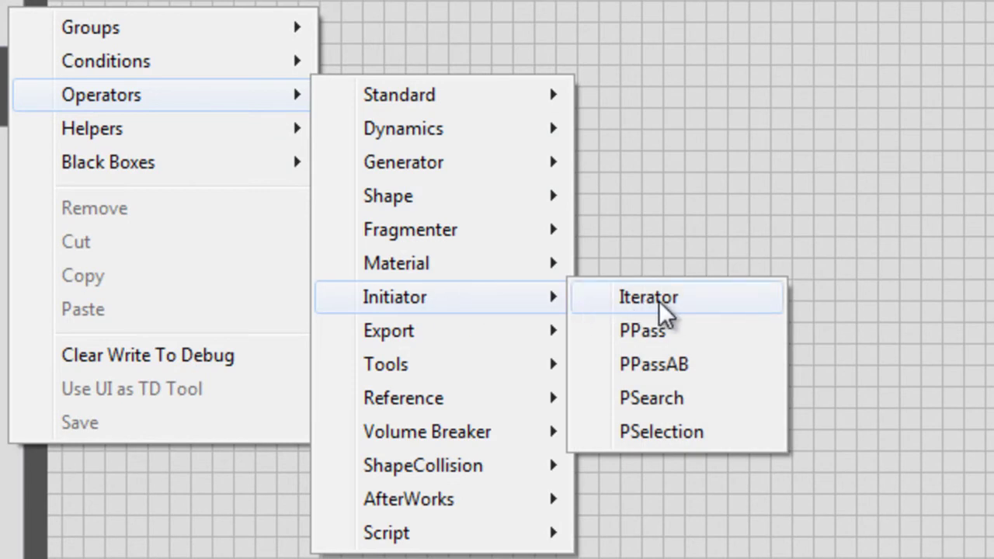
left_click(681, 307)
left_click_drag(267, 61, 201, 137)
left_click(188, 96)
left_click(177, 187)
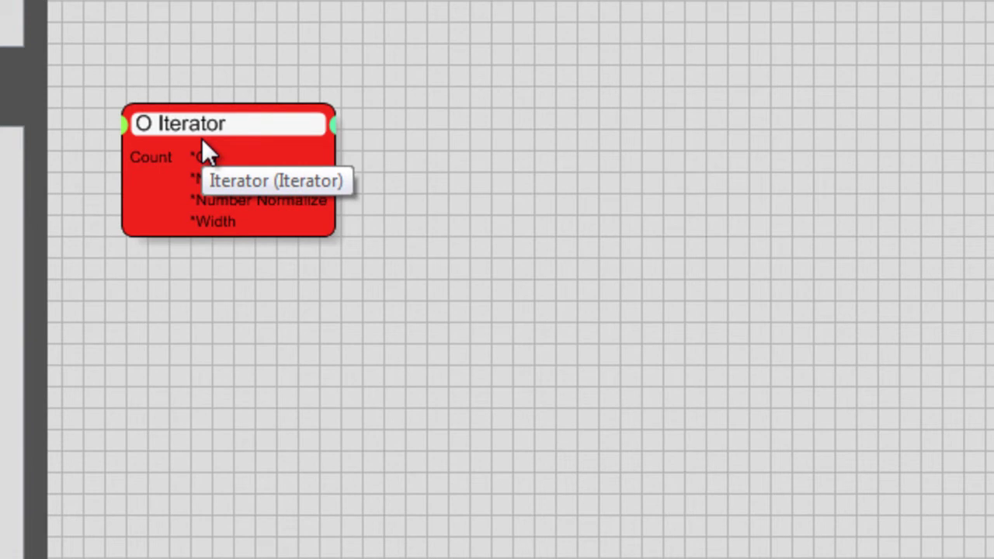
left_click_drag(201, 138, 202, 168)
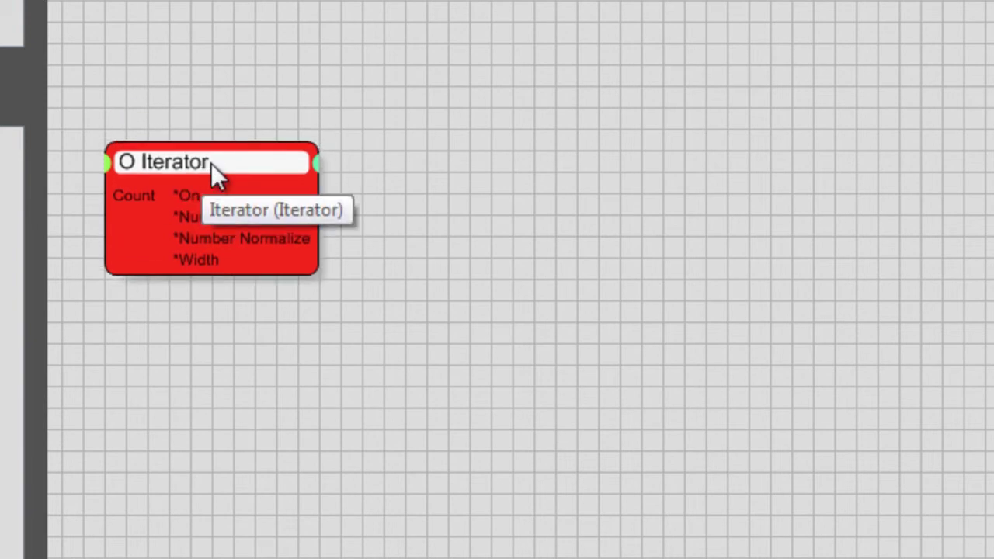
left_click_drag(256, 177, 262, 154)
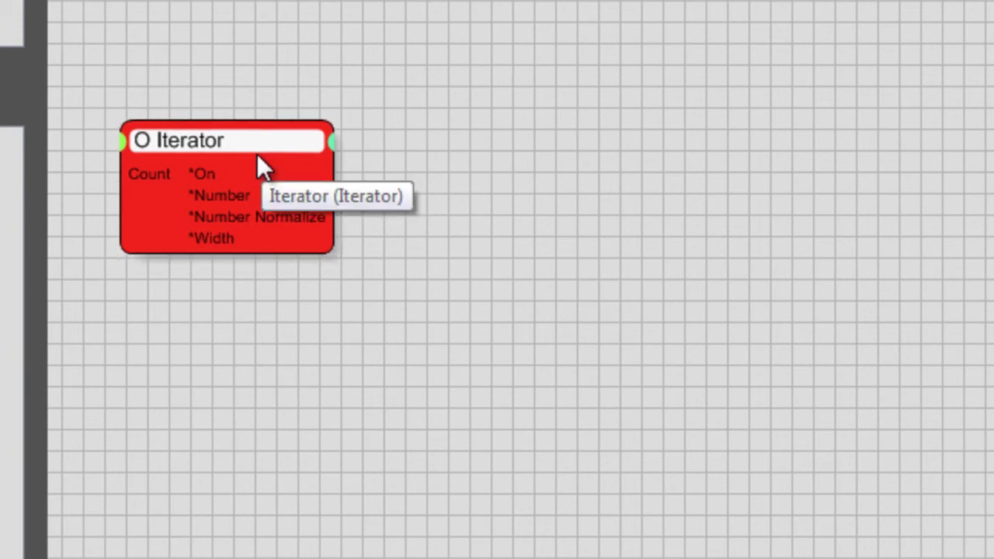
left_click_drag(256, 141, 243, 134)
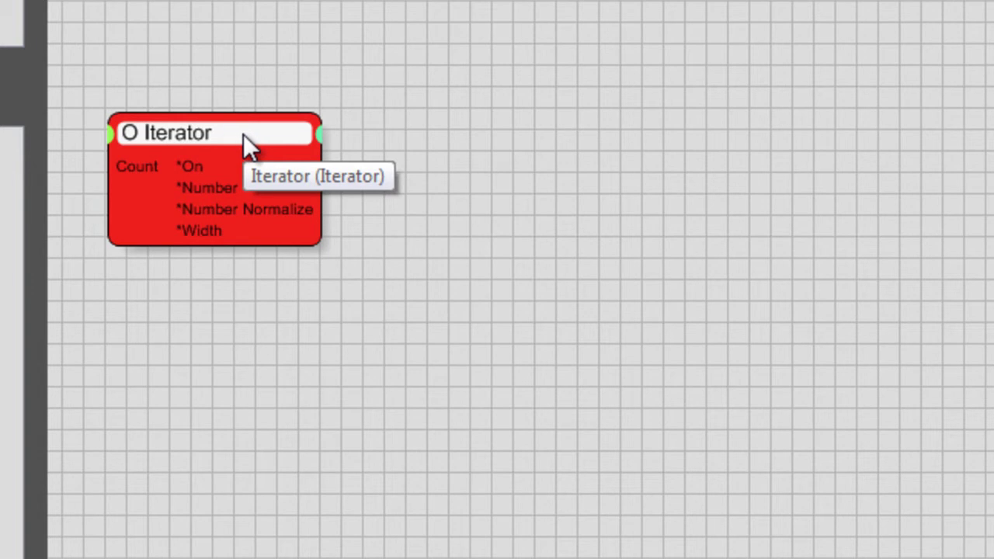
left_click_drag(229, 137, 223, 135)
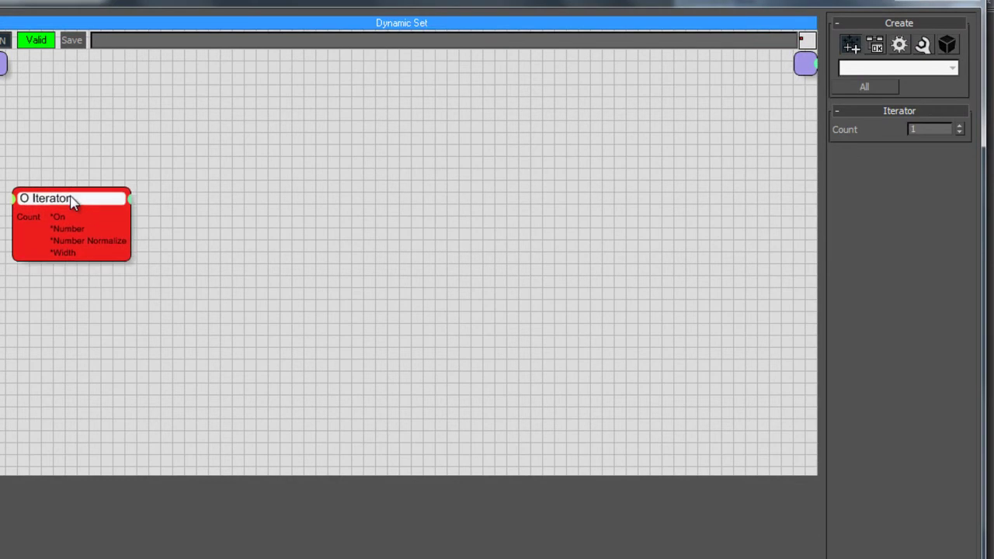
Set the Iterator's Count to 100
type("100")
key("Return")
left_click_drag(115, 198, 113, 210)
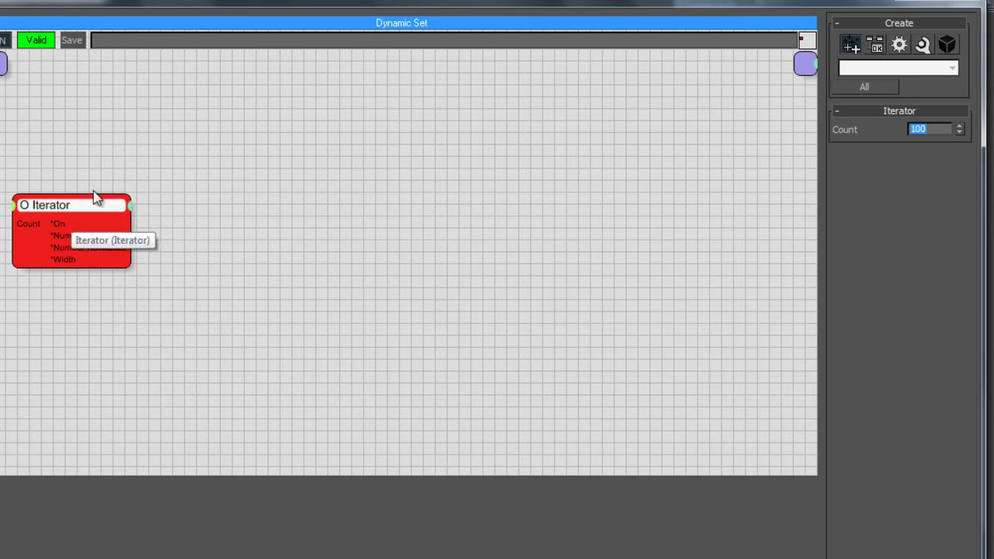
left_click_drag(105, 205, 199, 245)
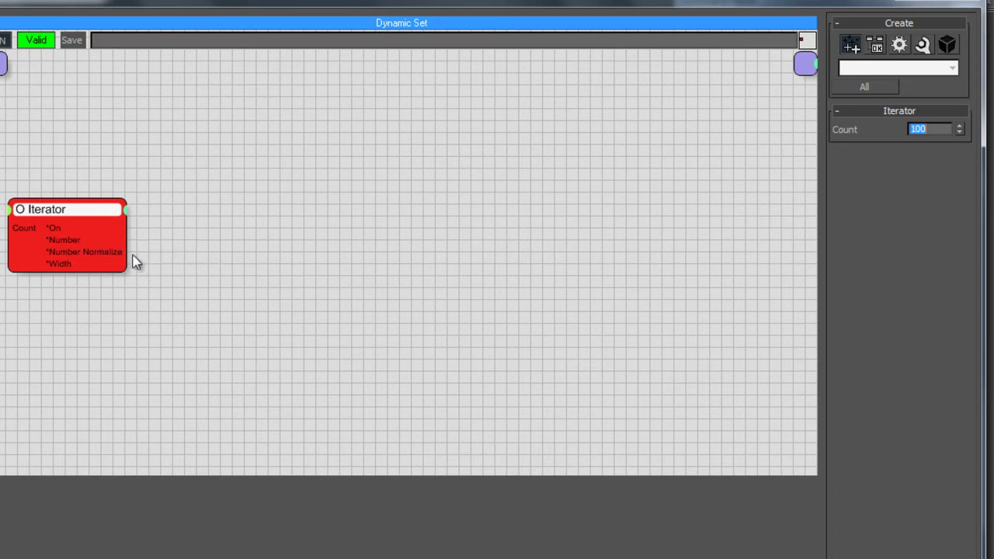
Add a standard Float helper beside the Iterator and connect the Iterator's Number Normalize output to the Float's Value input
left_click_drag(368, 272, 342, 233)
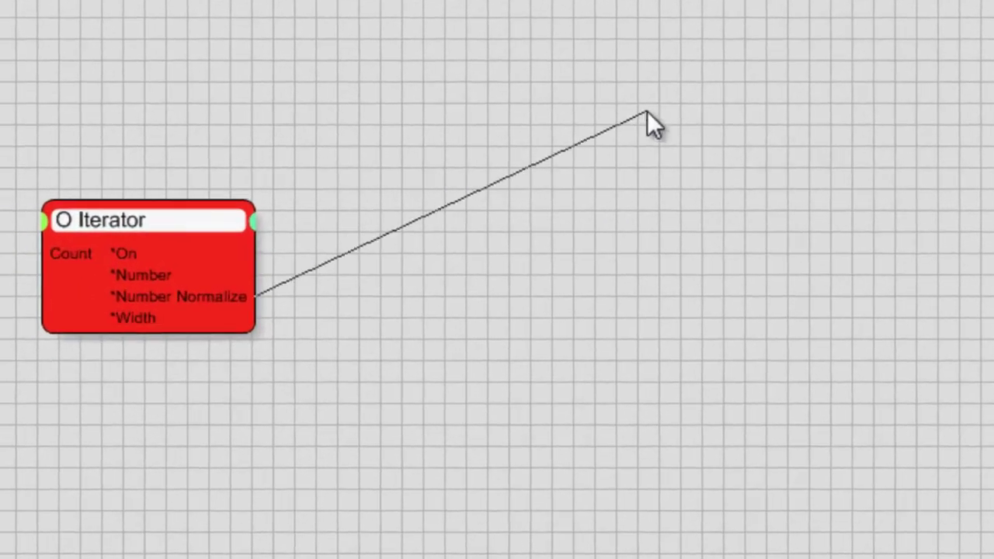
left_click_drag(647, 110, 229, 300)
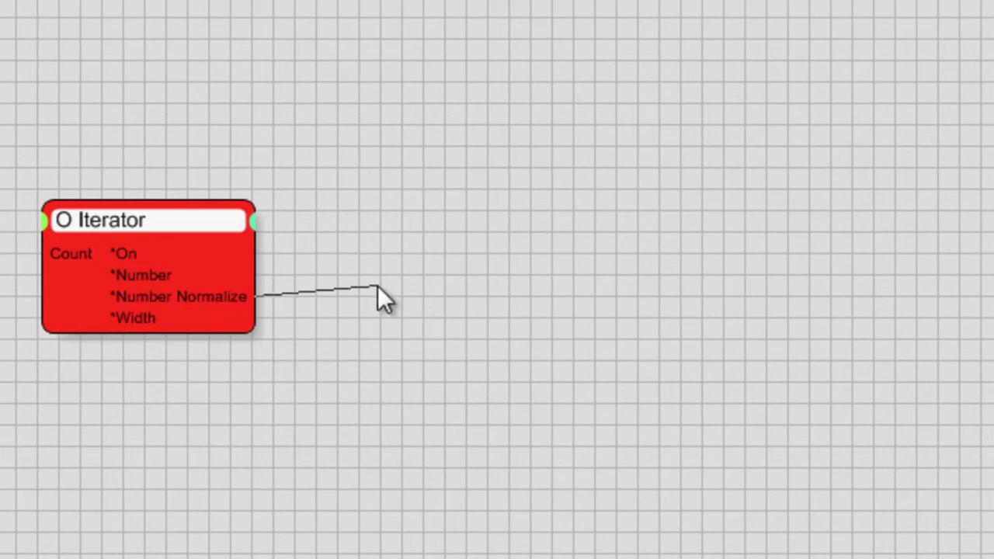
right_click(174, 53)
mouse_move(158, 177)
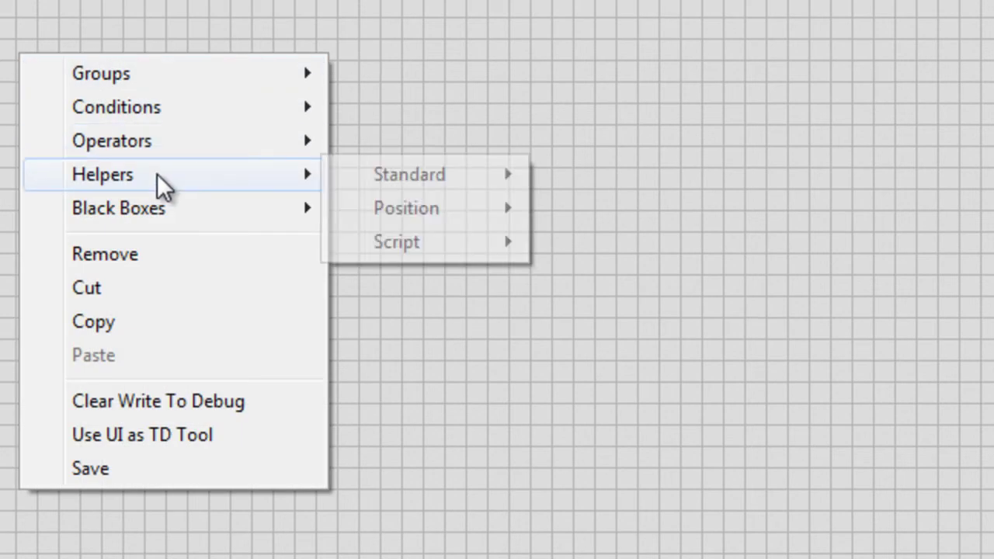
mouse_move(403, 175)
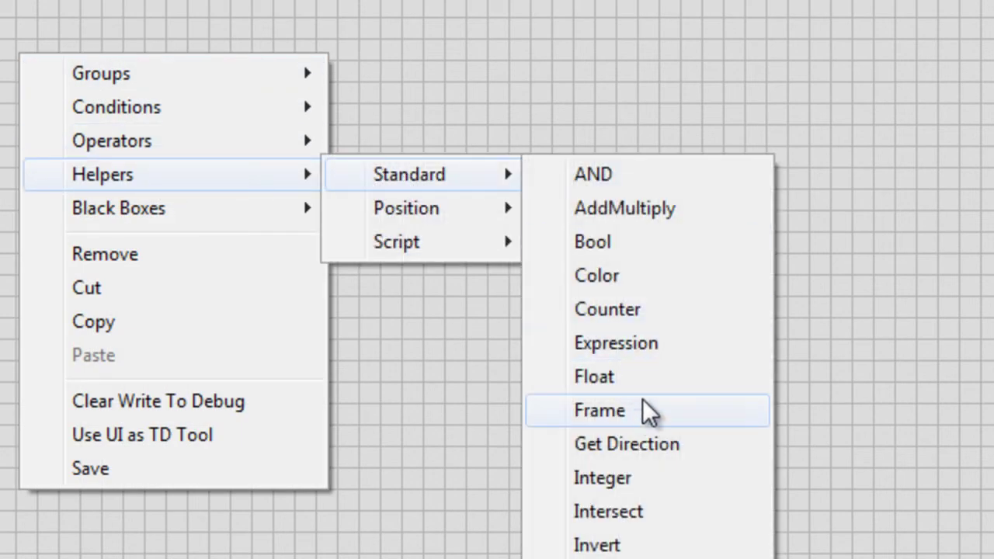
left_click(638, 378)
left_click_drag(232, 87, 483, 301)
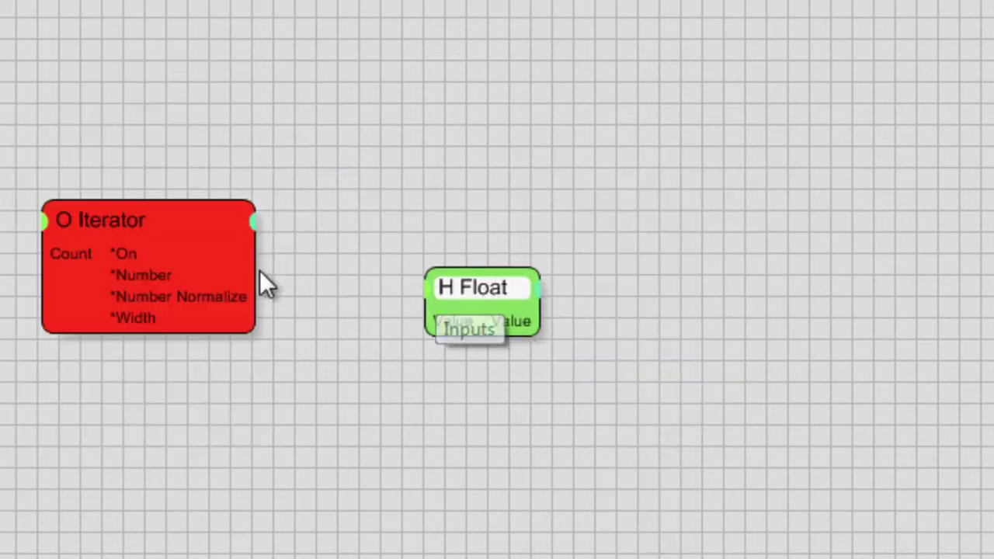
left_click_drag(255, 296, 445, 320)
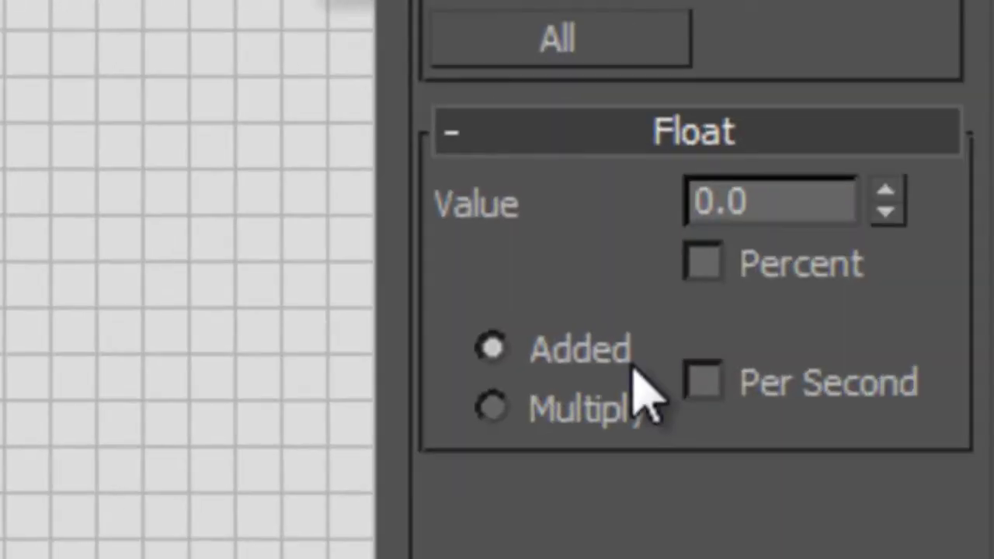
Set the Float helper to Multiply with a value of 50
left_click(548, 423)
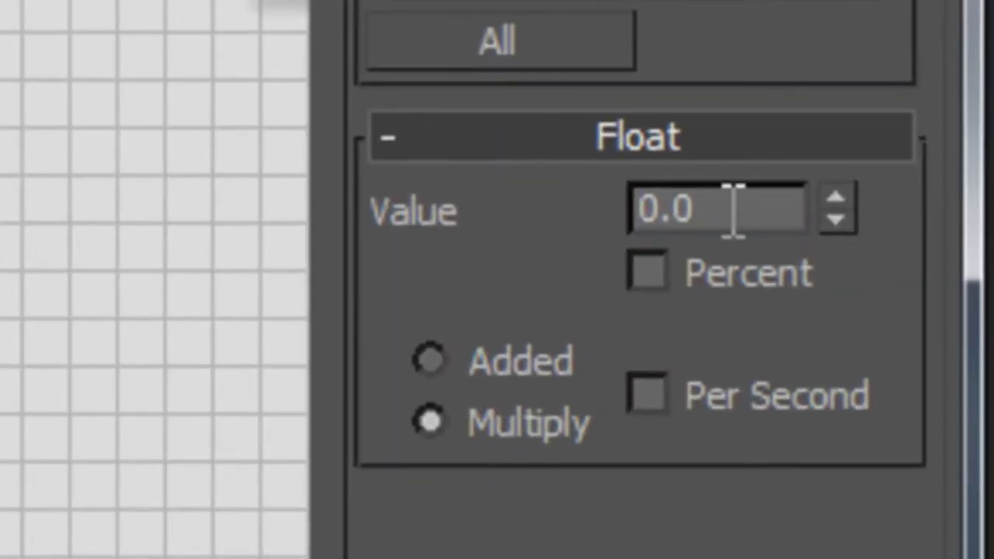
left_click(786, 200)
type("50")
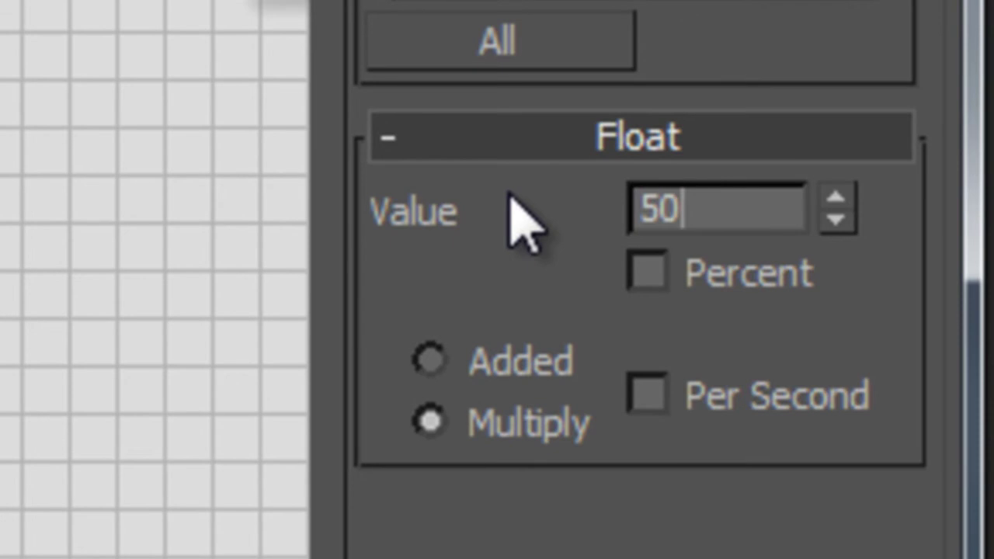
key("Return")
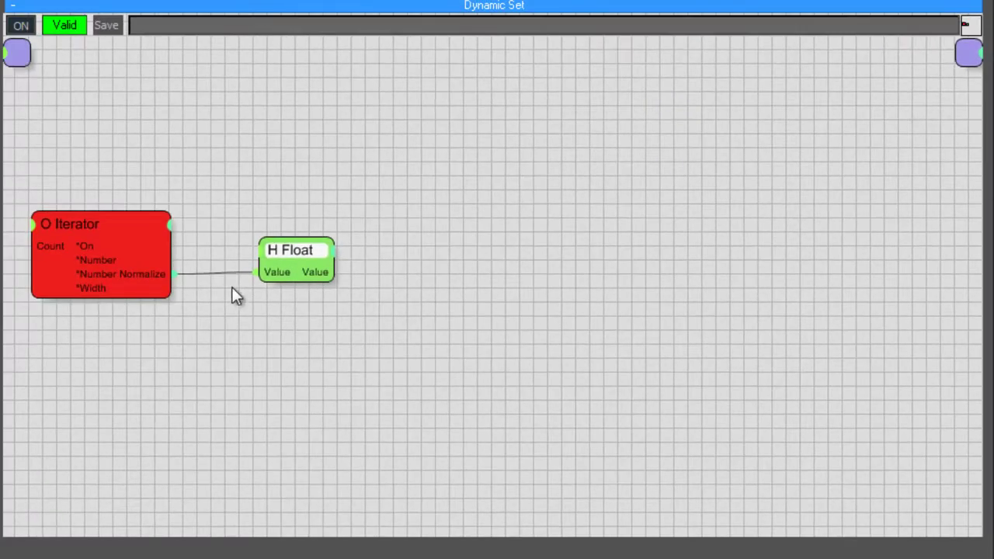
Move the Float node closer to the Iterator and shift both nodes slightly down in the graph
mouse_move(305, 248)
left_mouse_down()
mouse_move(280, 251)
mouse_move(290, 250)
left_mouse_up()
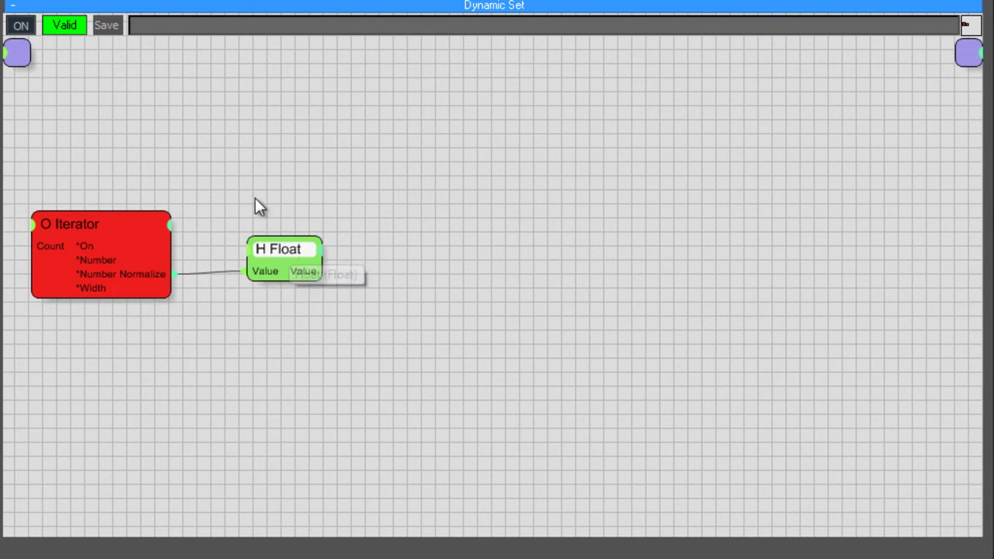
left_click_drag(247, 197, 252, 199)
left_click_drag(144, 191, 330, 335)
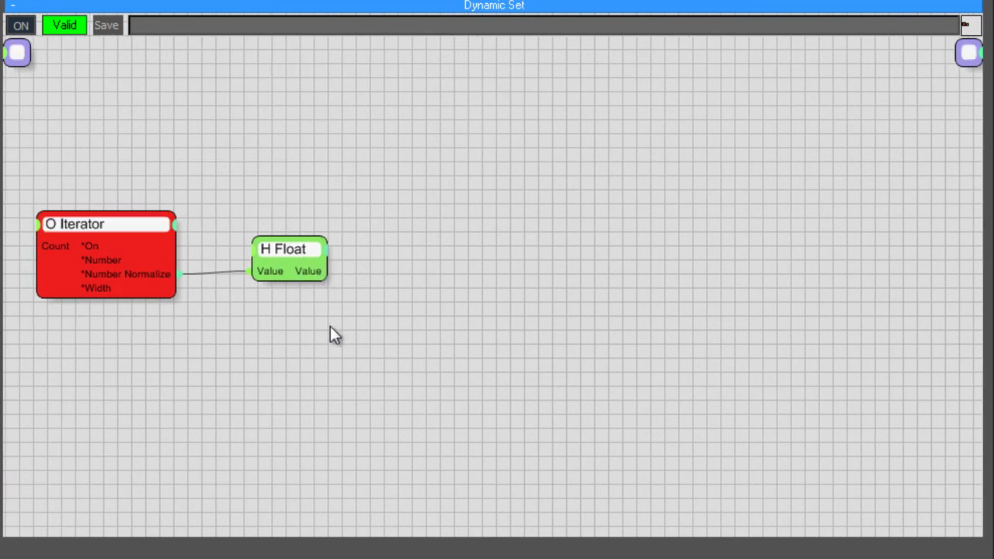
mouse_move(367, 355)
middle_mouse_down()
mouse_move(393, 357)
mouse_move(371, 373)
middle_mouse_up()
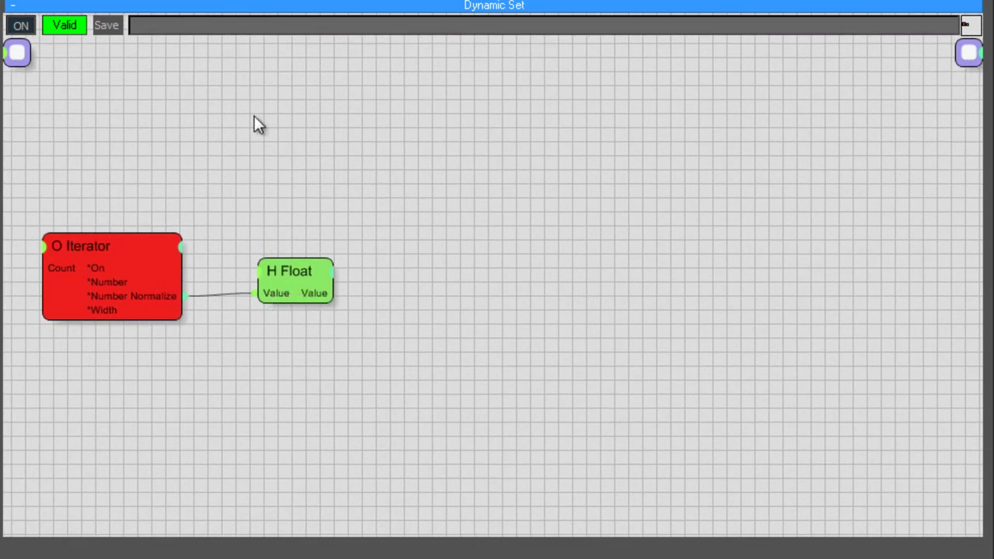
Add the cos black box from M3D_Math and place it above and to the right of the Float node
right_click(91, 94)
mouse_move(232, 198)
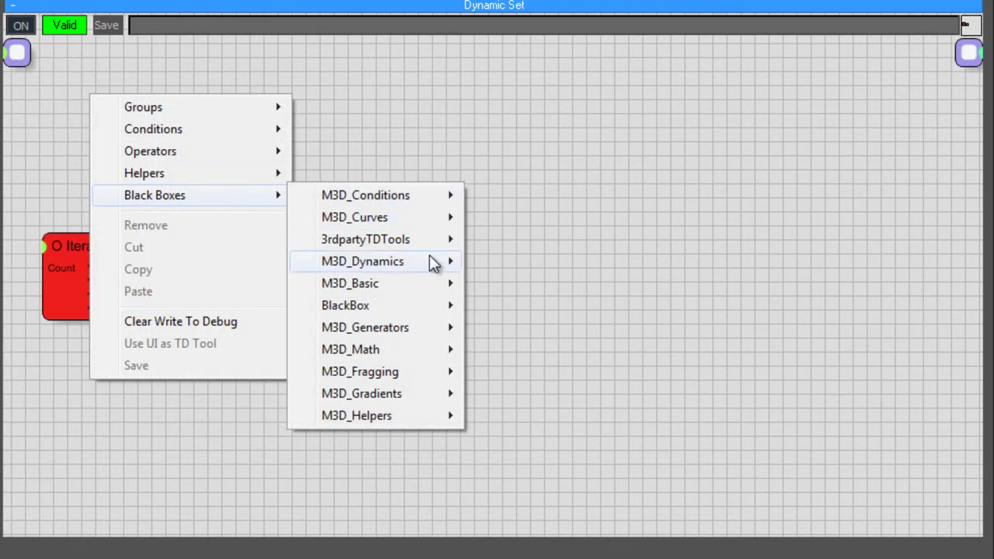
mouse_move(374, 351)
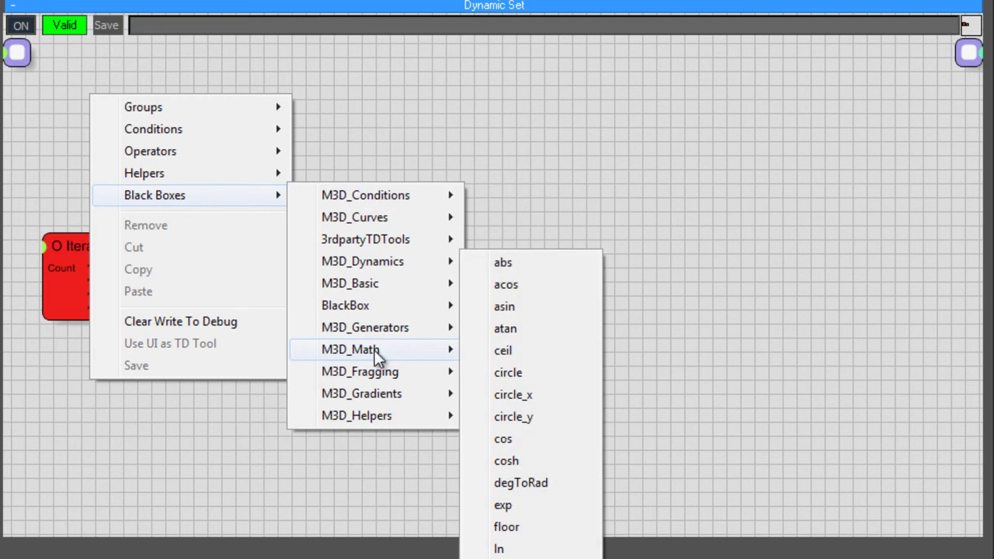
left_click(546, 444)
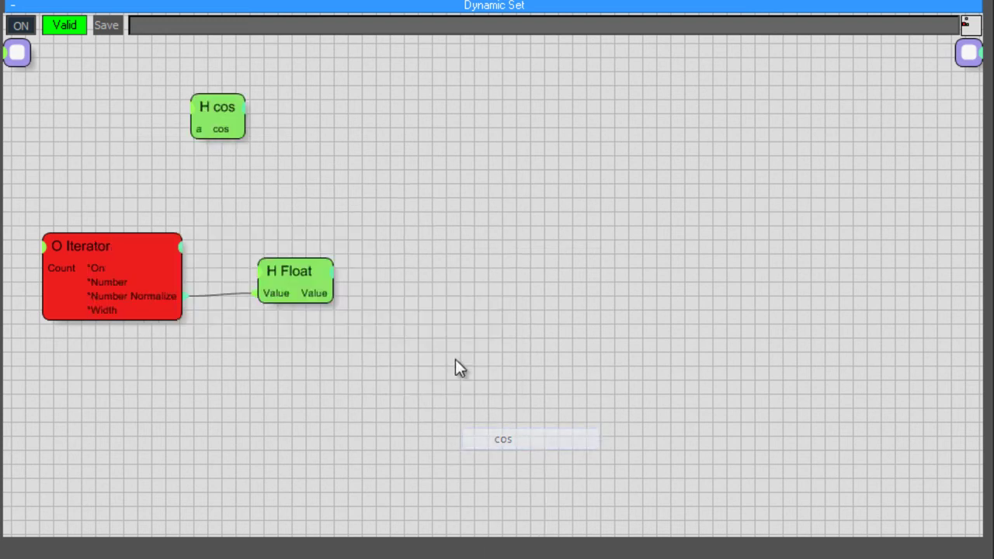
left_click_drag(225, 111, 476, 139)
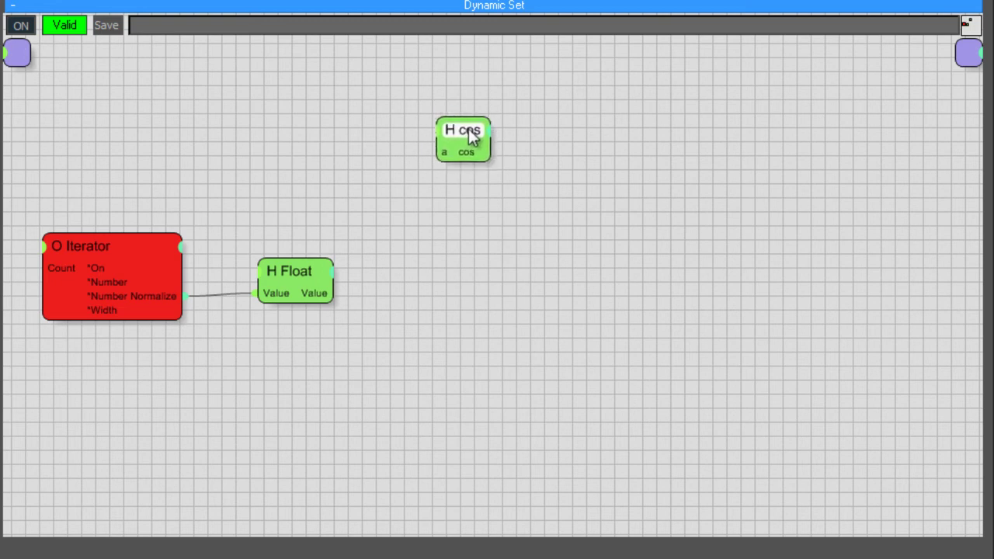
Duplicate the cos node below the original and change the copy's expression to sin(a)
left_click_drag(466, 144, 485, 376)
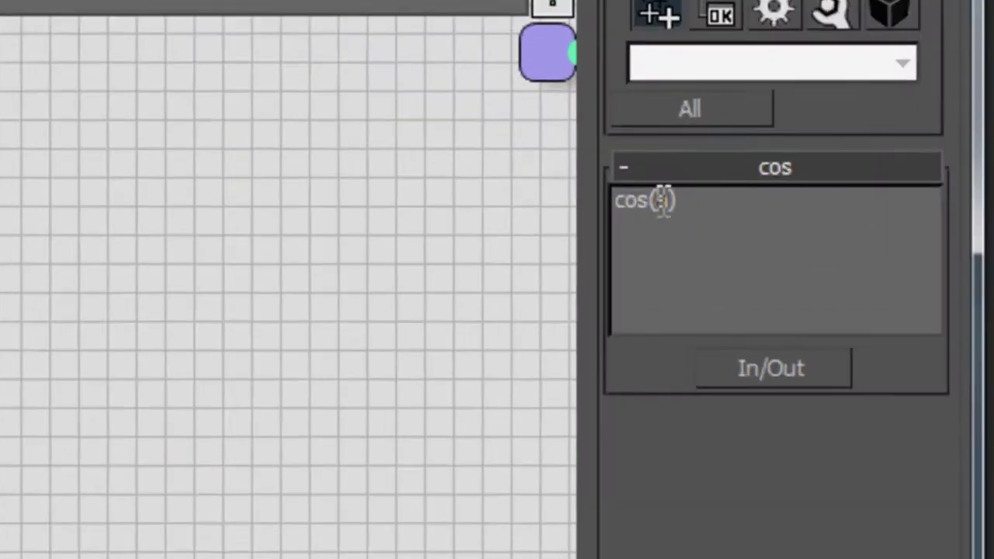
left_click(893, 143)
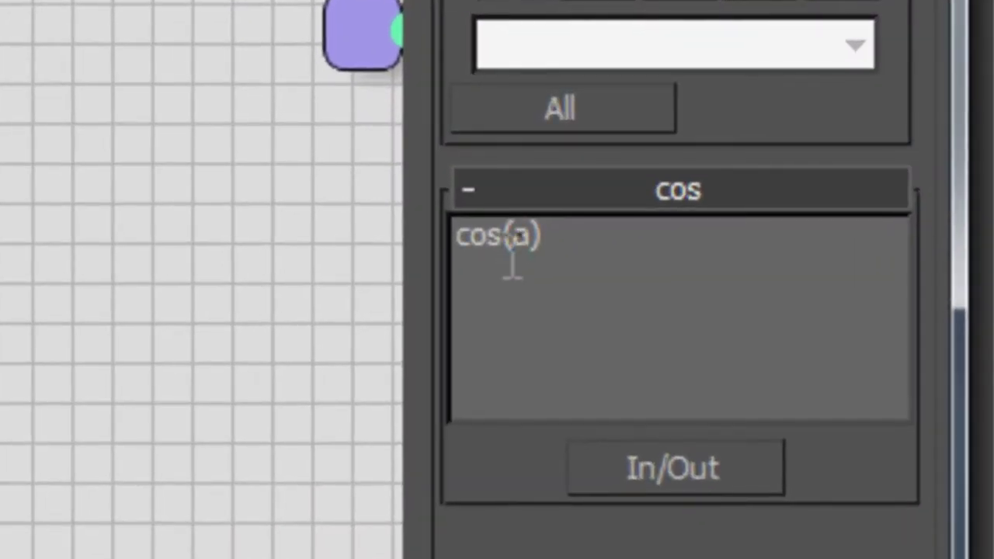
key("BackSpace")
key("BackSpace")
key("BackSpace")
type("sin")
key("ctrl+a")
scroll(784, 315, "down", 3)
scroll(779, 292, "down", 2)
Rename the duplicated node and its output to sin
left_click(684, 81)
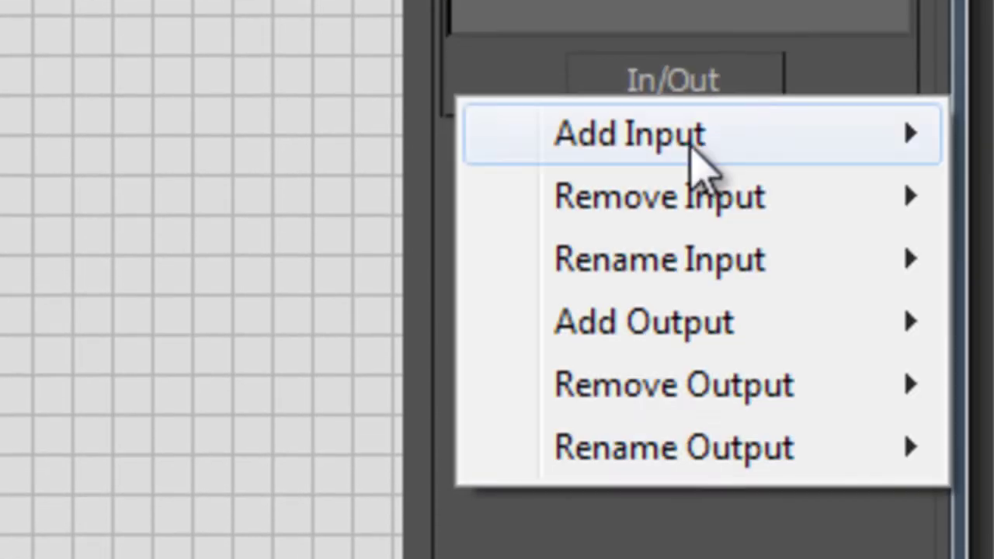
mouse_move(681, 459)
left_click(419, 454)
type("sin")
key("Return")
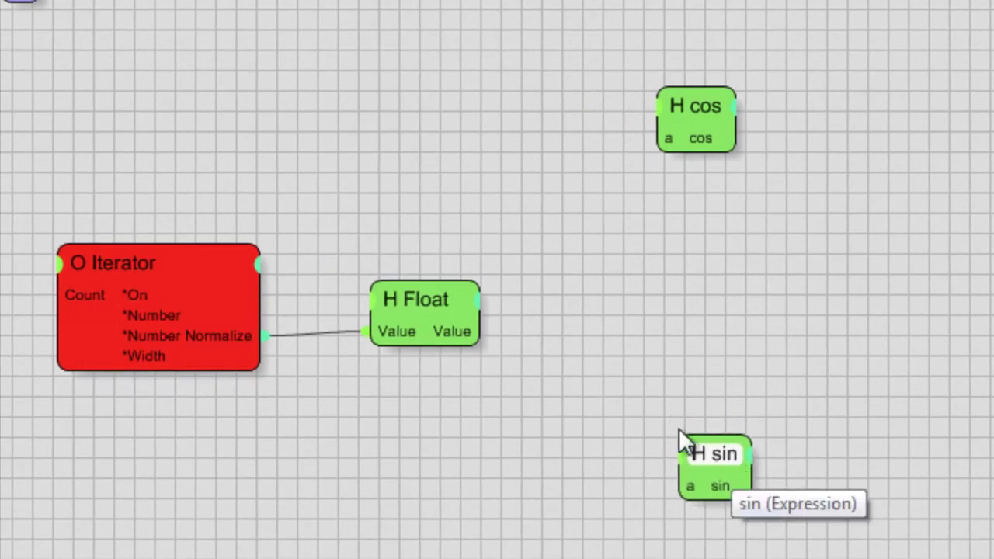
Space the cos and sin nodes farther right of the Float node and connect Float's Value output to cos input a
left_click_drag(731, 448, 716, 450)
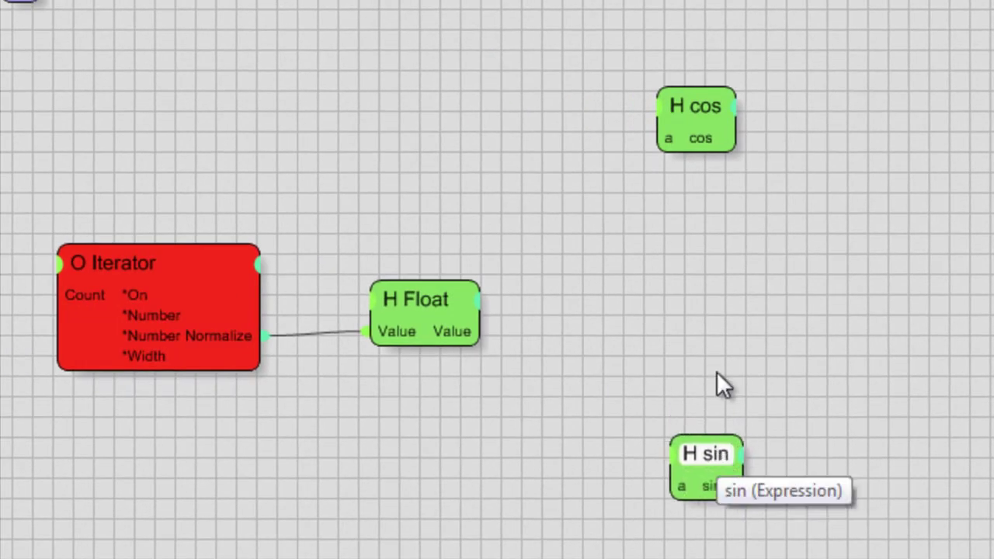
mouse_move(699, 104)
left_mouse_down()
mouse_move(726, 90)
mouse_move(714, 92)
left_mouse_up()
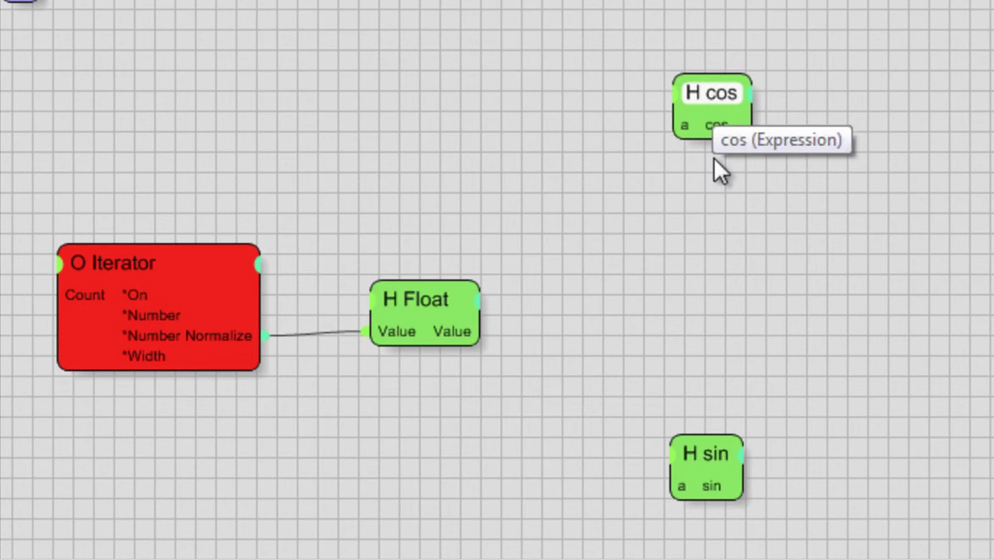
left_click_drag(707, 454, 718, 454)
left_click_drag(729, 78, 833, 89)
left_click_drag(729, 456, 835, 435)
left_click(831, 106)
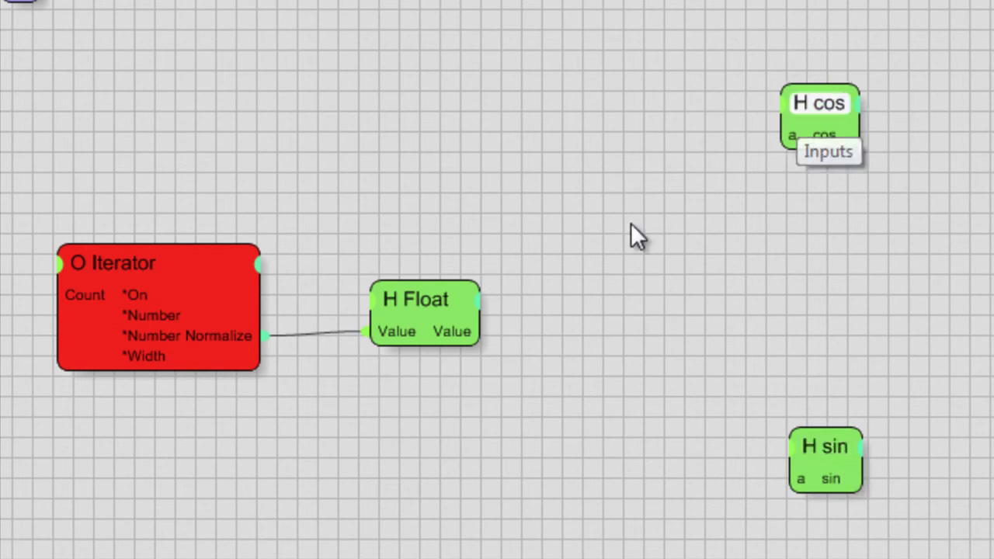
left_click_drag(462, 336, 786, 141)
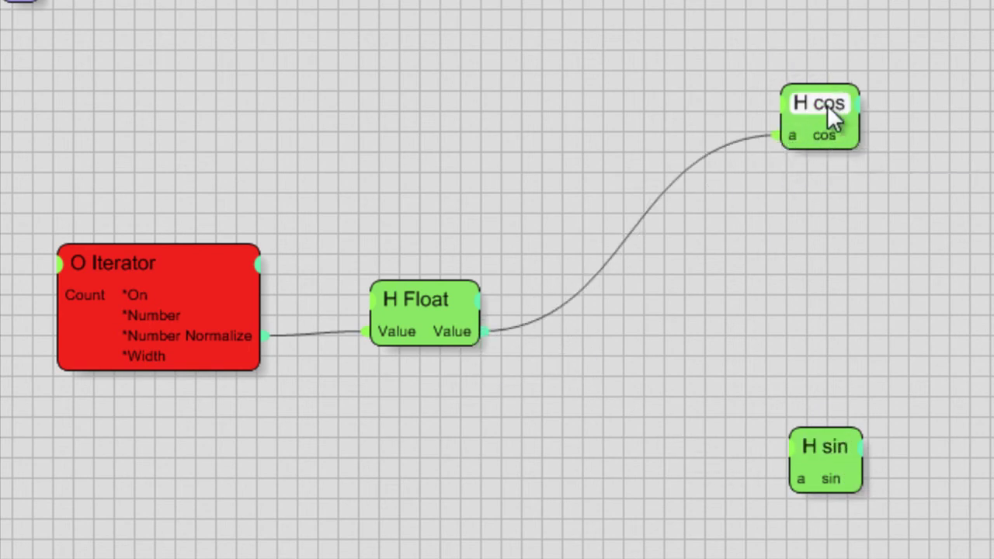
left_click_drag(827, 105, 845, 101)
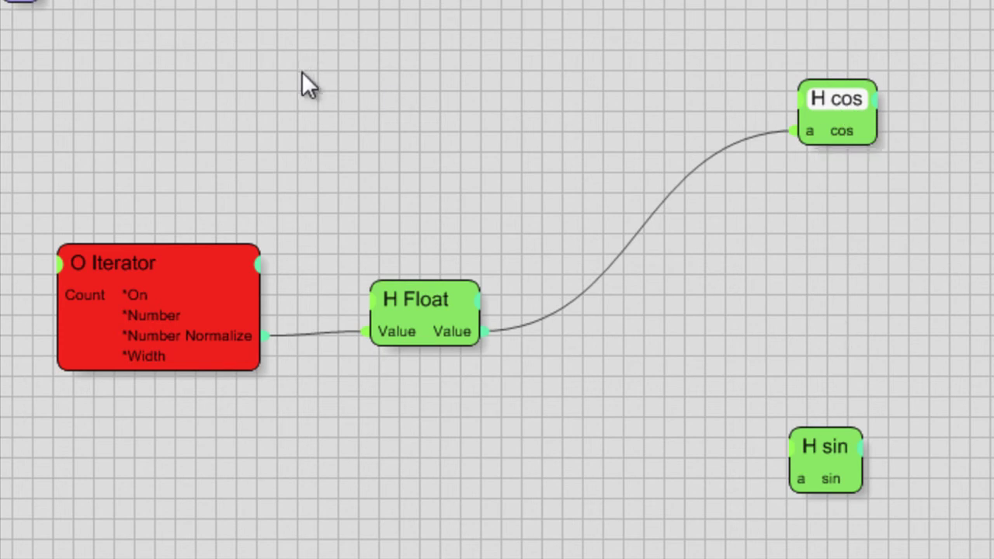
Add an AddMultiply helper between the Float and cos nodes and connect Float's Value output to its ValueA input
right_click(284, 51)
mouse_move(319, 164)
mouse_move(507, 164)
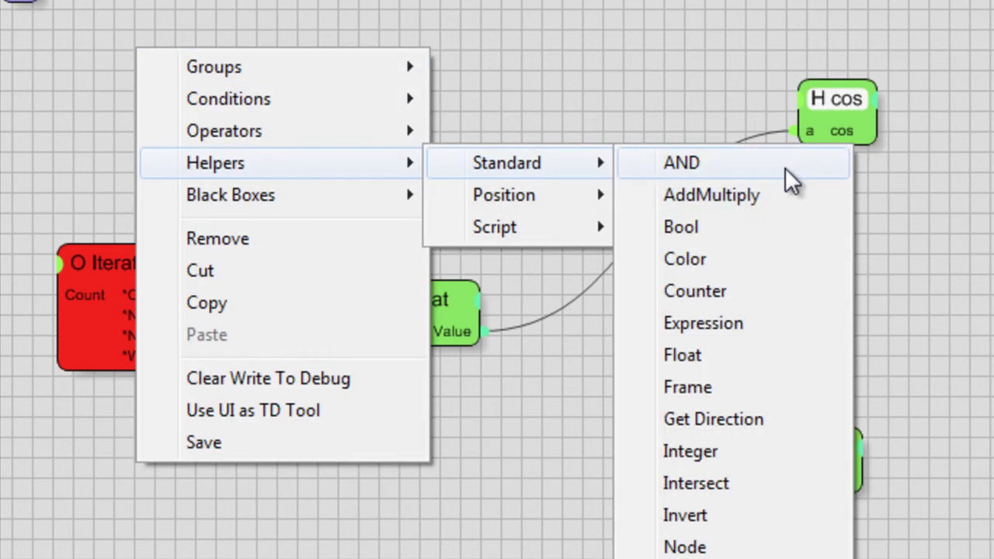
left_click(722, 203)
left_click_drag(428, 86, 766, 212)
left_click_drag(486, 331, 630, 223)
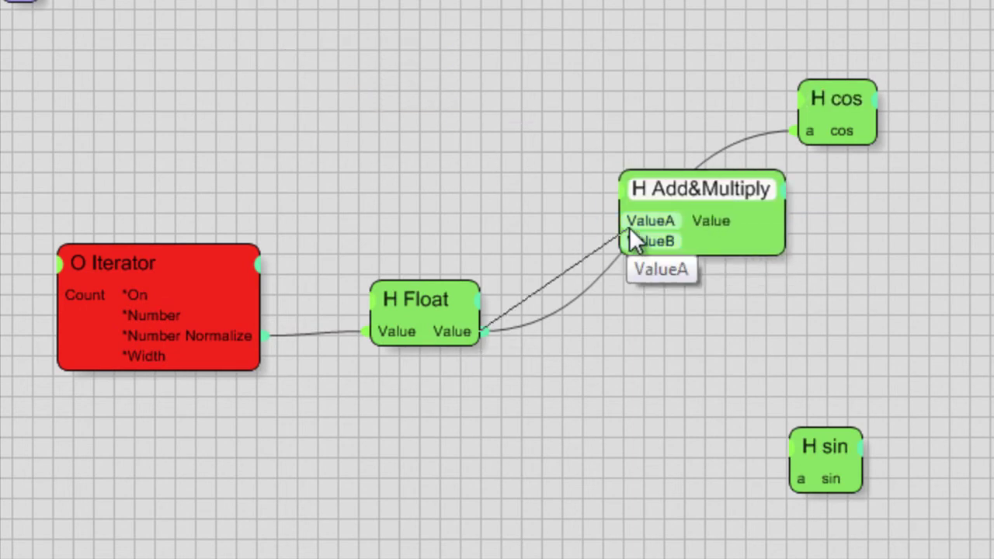
Duplicate the Add&Multiply node beside the sin node and connect Float's Value output to the copy's ValueA input
left_click_drag(830, 437, 869, 437)
left_click_drag(682, 182, 686, 416, "ctrl")
left_click_drag(486, 332, 627, 455)
left_click_drag(673, 187, 668, 168)
Duplicate the Float node above the original and rename the copy Frequency X
left_click_drag(430, 305, 426, 101)
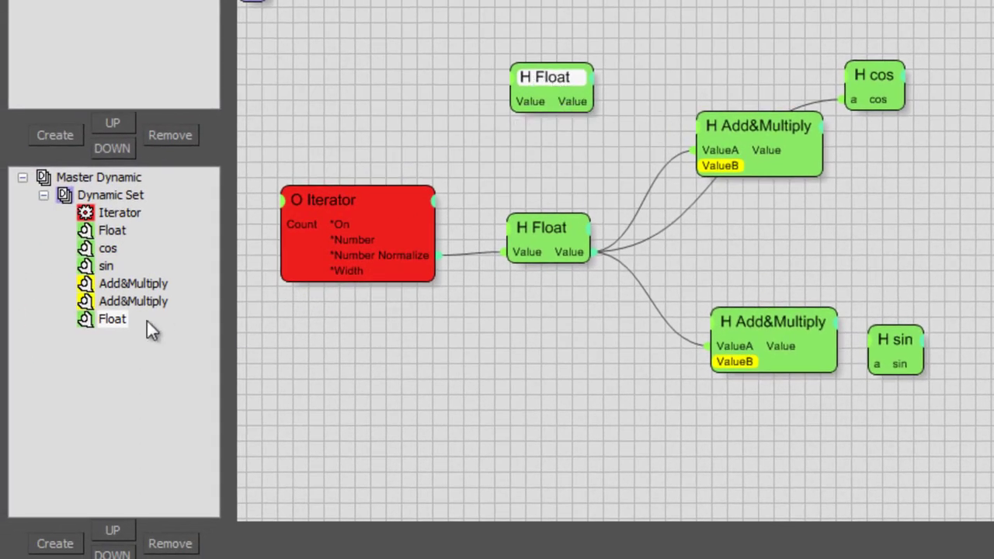
double_click(115, 319)
type("Frequency X")
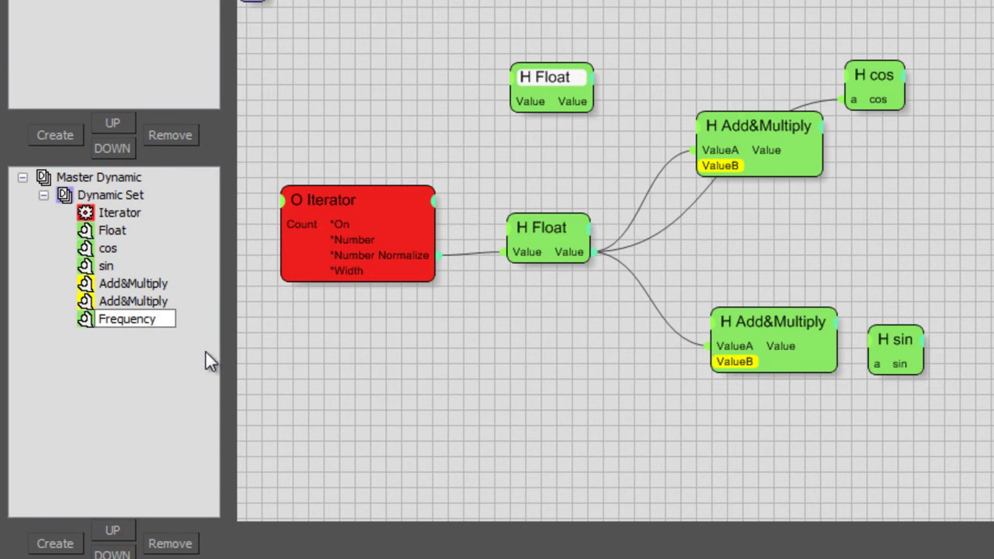
key("Return")
Duplicate the Frequency X node below the Float node and rename the copy Frequency Y
left_click_drag(574, 77, 551, 359)
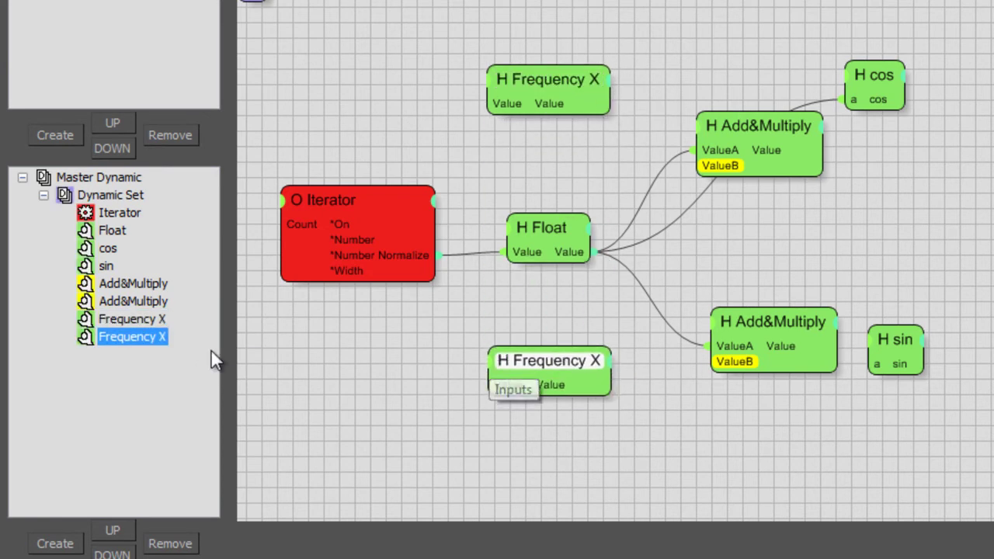
double_click(152, 341)
left_click(172, 342)
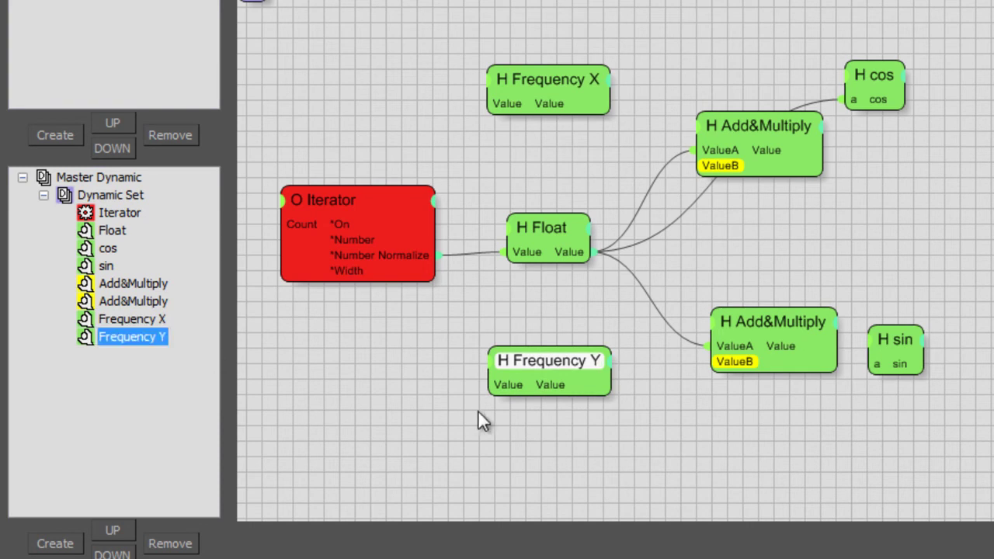
Connect Frequency X to the upper Add&Multiply's ValueB and Frequency Y to the lower one's ValueB, then tidy both frequency nodes
left_click_drag(560, 383, 732, 357)
left_click_drag(570, 110, 498, 122)
left_click_drag(676, 152, 723, 167)
left_click_drag(499, 88, 538, 94)
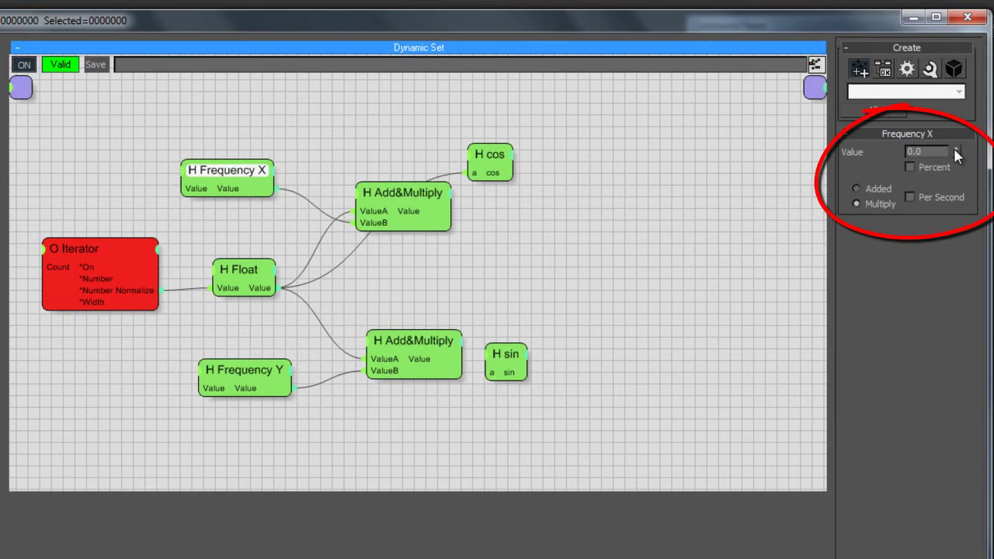
left_click(252, 379)
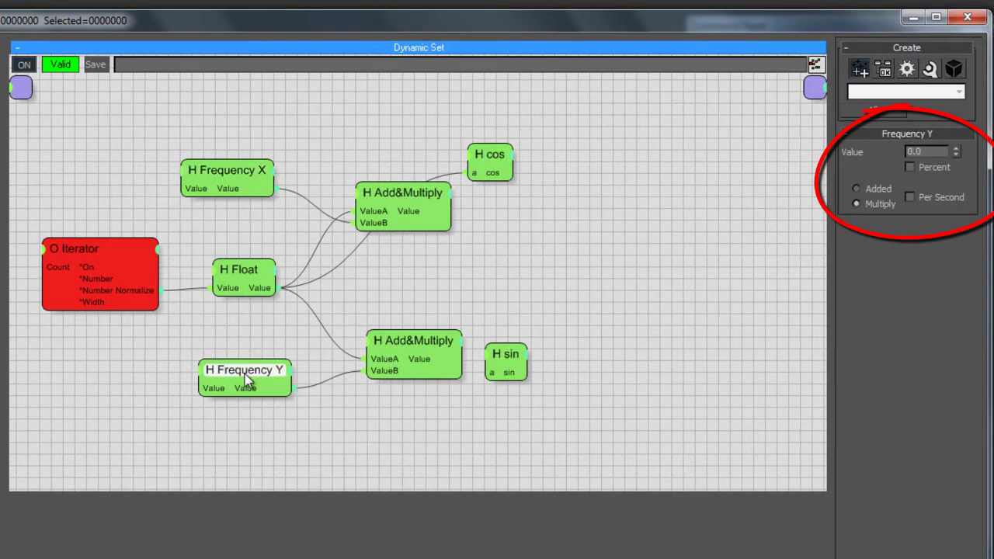
left_click_drag(245, 379, 241, 372)
mouse_move(222, 186)
left_mouse_down()
mouse_move(235, 186)
mouse_move(227, 193)
left_mouse_up()
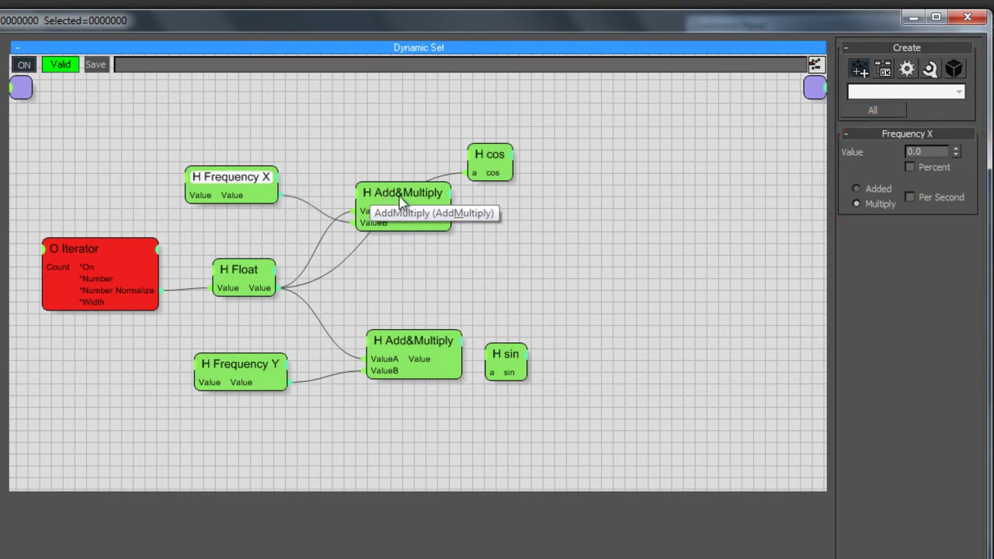
Reposition the upper Add&Multiply and cos nodes and replace cos input a's Float connection with the Add&Multiply's Value output
left_click_drag(401, 202, 387, 172)
left_click_drag(488, 164, 518, 186)
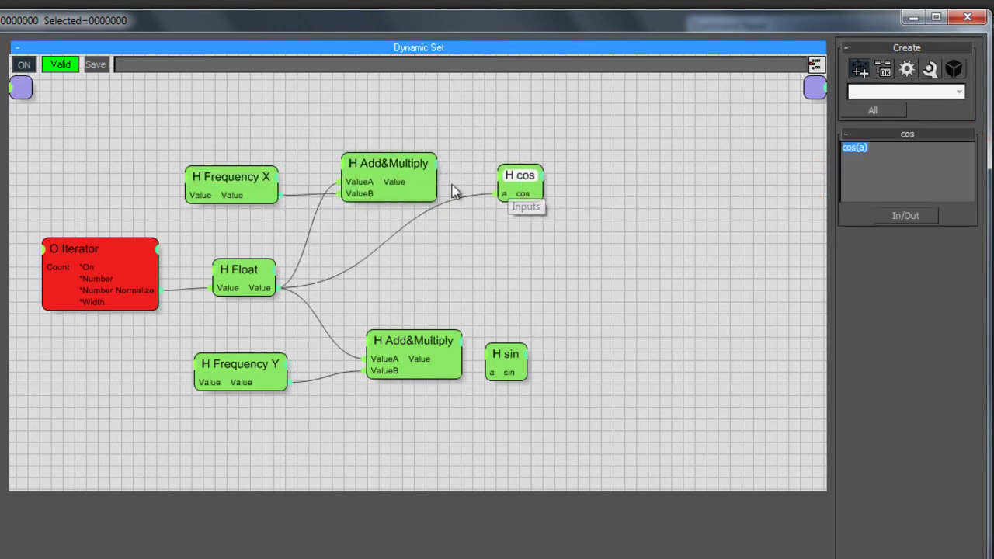
left_click(505, 196)
left_click_drag(522, 194, 514, 185)
left_click_drag(400, 186, 508, 171)
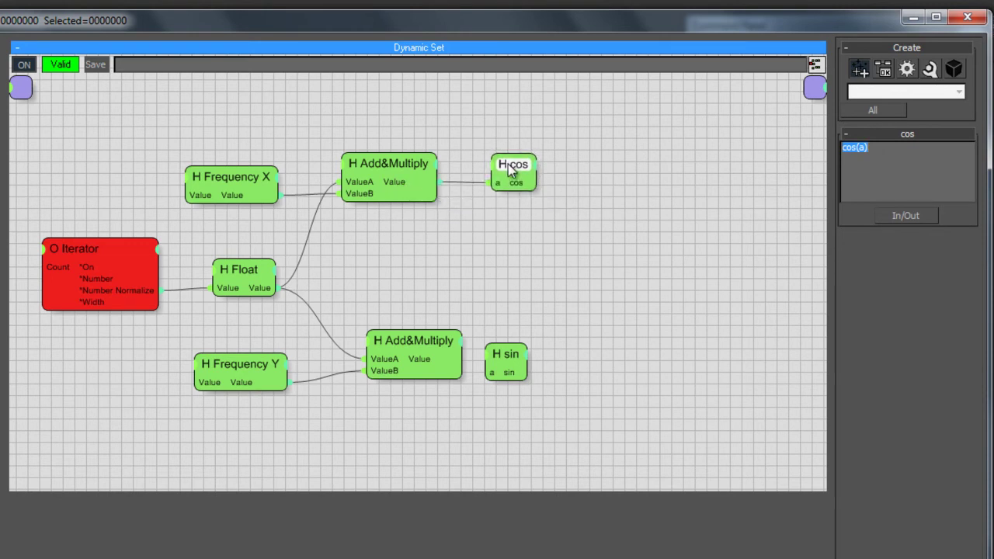
Connect the lower Add&Multiply's Value output to sin input a and align the two Add&Multiply nodes vertically
left_click_drag(508, 362, 526, 354)
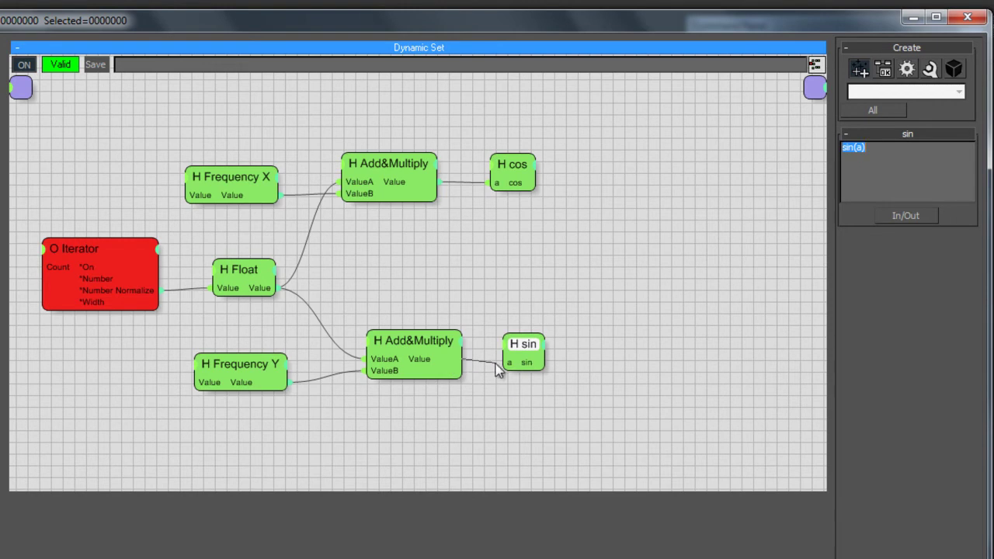
left_click_drag(429, 351, 410, 346)
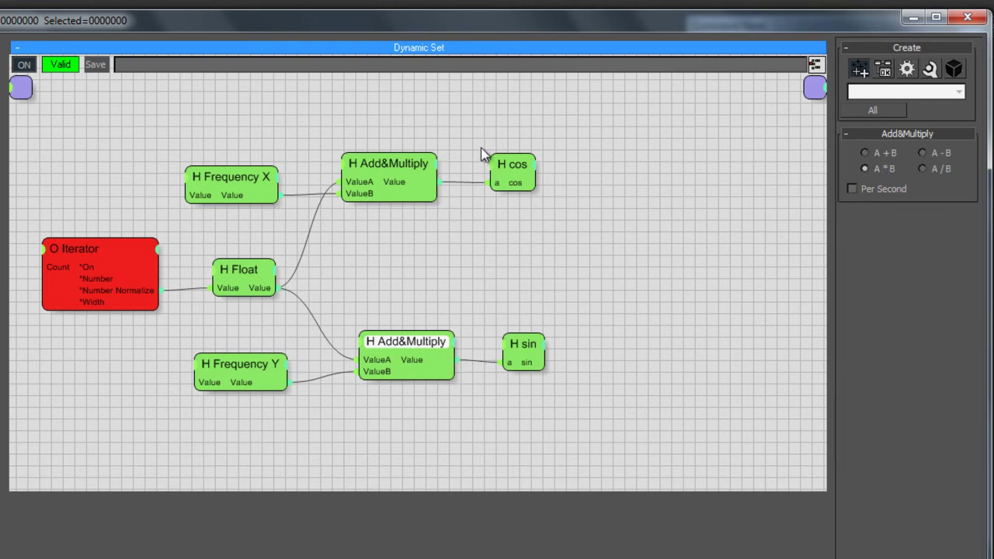
left_click(403, 173)
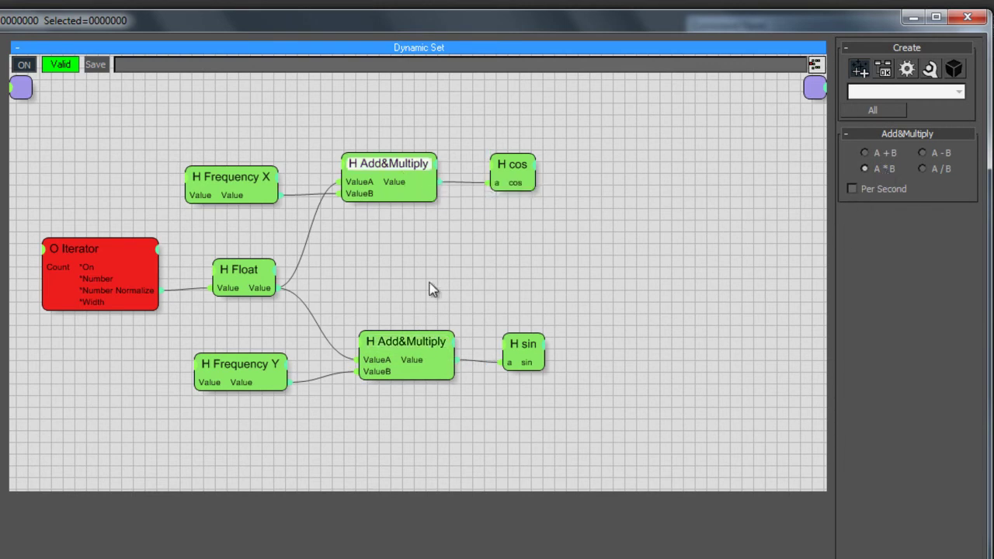
left_click_drag(391, 169, 403, 173)
left_click_drag(402, 345, 395, 343)
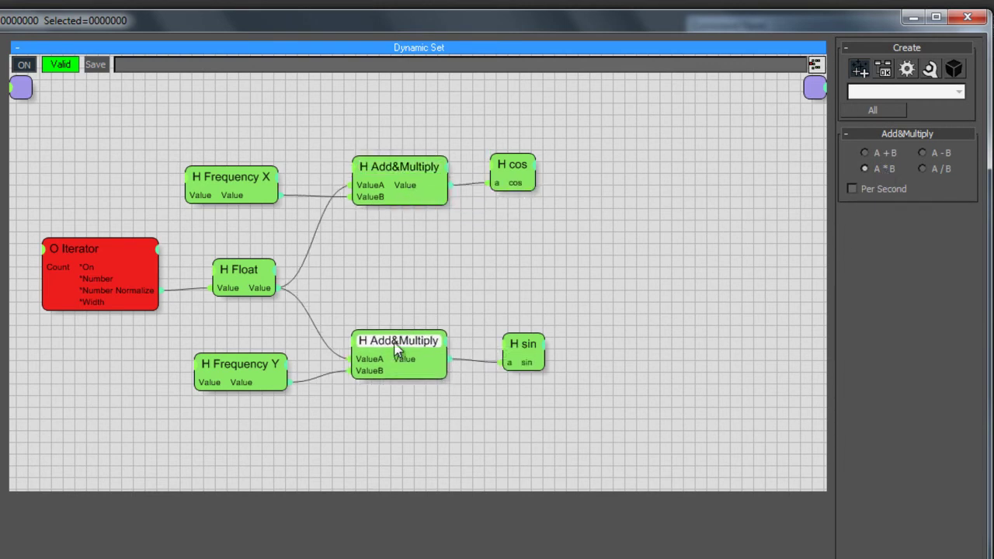
Tidy the layout by nudging the sin, cos, lower Add&Multiply and Frequency Y nodes into even rows
middle_click_drag(521, 298, 466, 290)
left_click(473, 341)
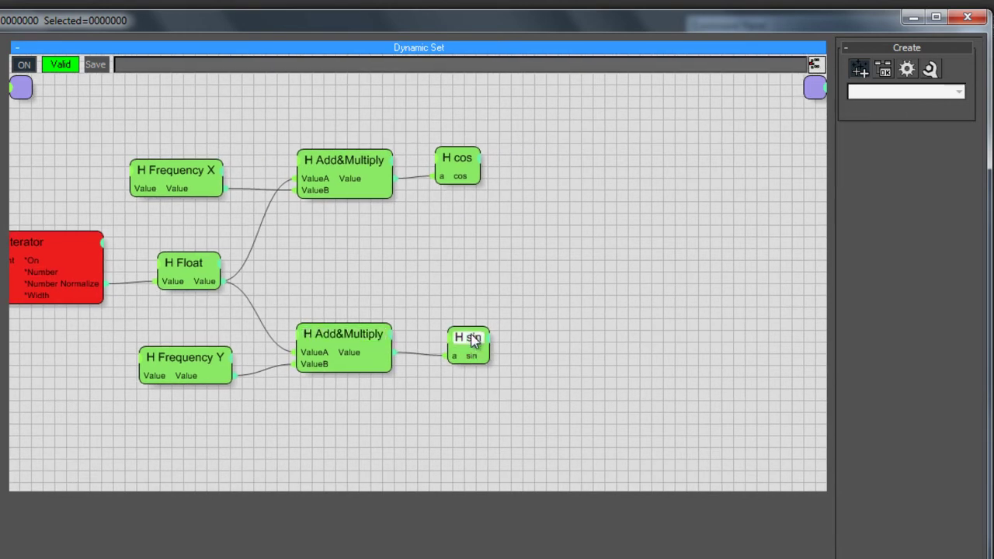
left_click_drag(473, 341, 469, 337)
left_click(458, 163)
left_click_drag(462, 163, 465, 166)
left_click_drag(177, 113, 381, 418)
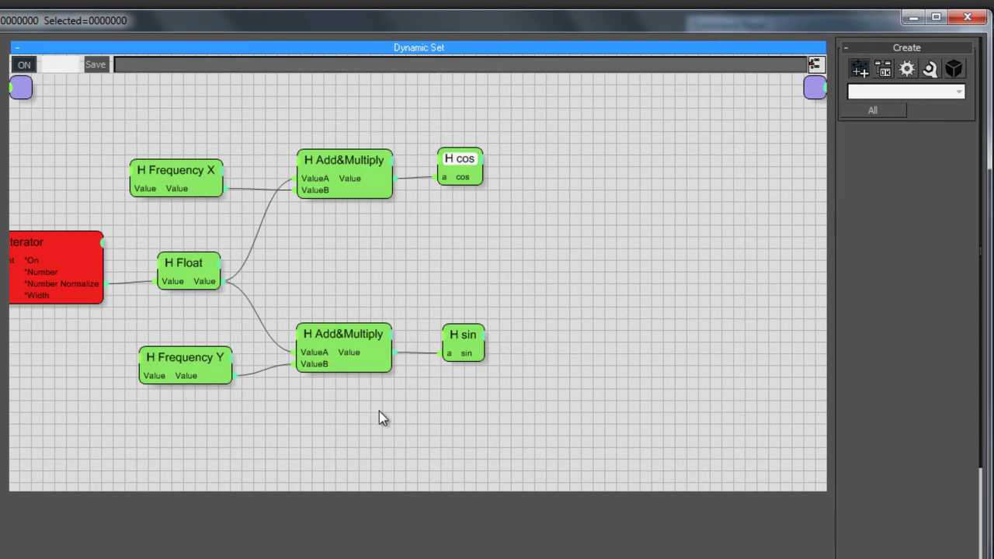
left_click_drag(324, 338, 328, 344)
left_click_drag(193, 358, 195, 349)
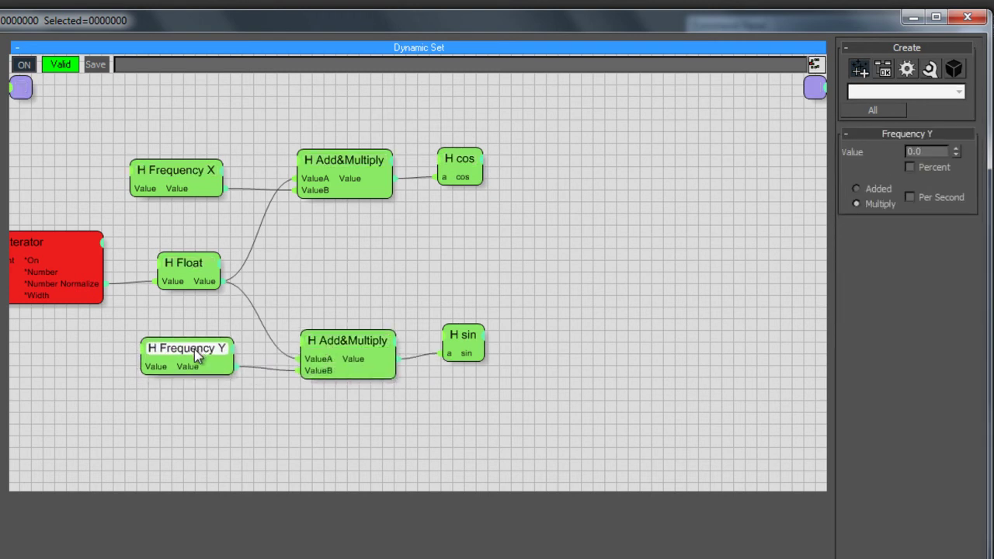
left_click_drag(467, 339, 468, 351)
middle_click_drag(479, 303, 461, 301)
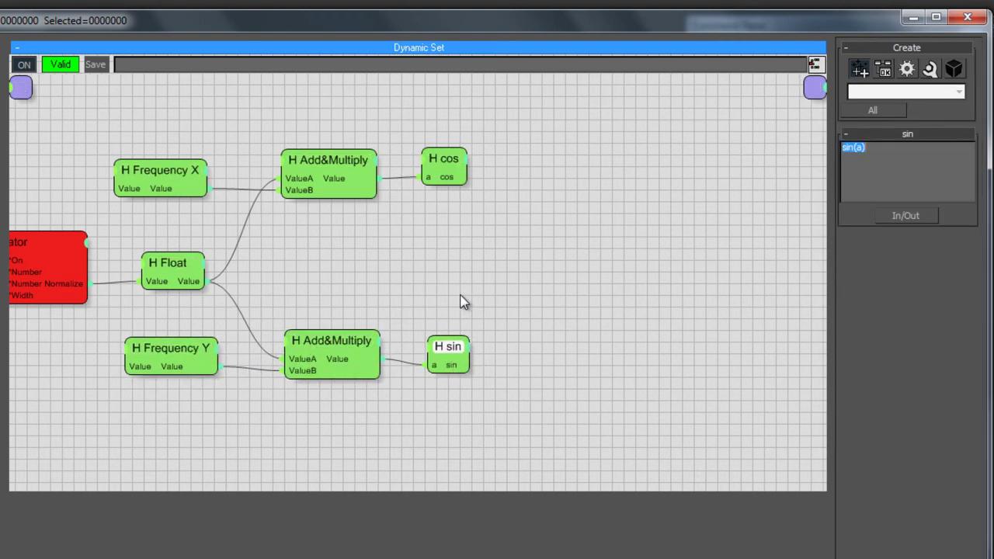
Copy the Float node between cos and sin, and copy Add&Multiply beyond cos with the cos output connected to its ValueA
left_click_drag(171, 269, 451, 259, "shift")
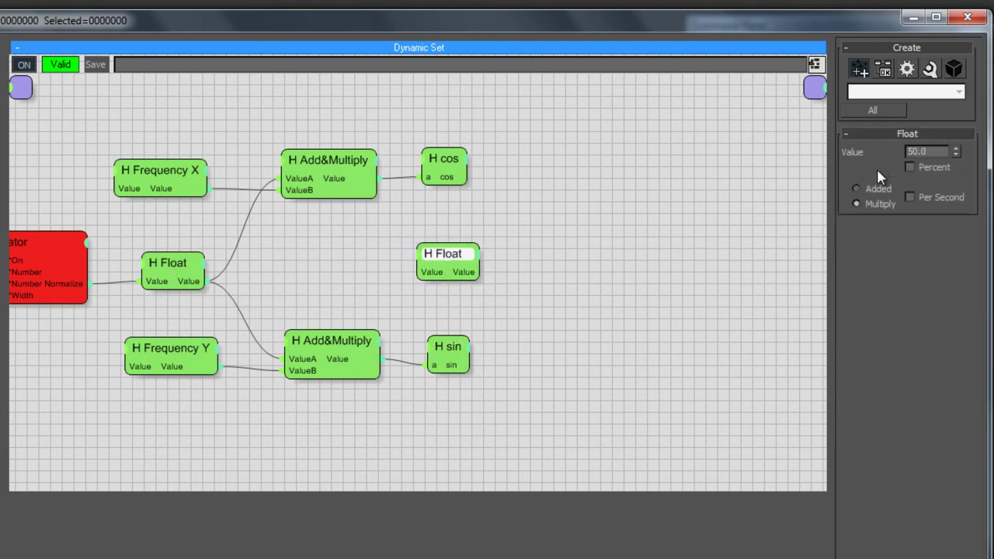
left_click_drag(459, 259, 448, 261)
left_click_drag(327, 161, 466, 177, "shift")
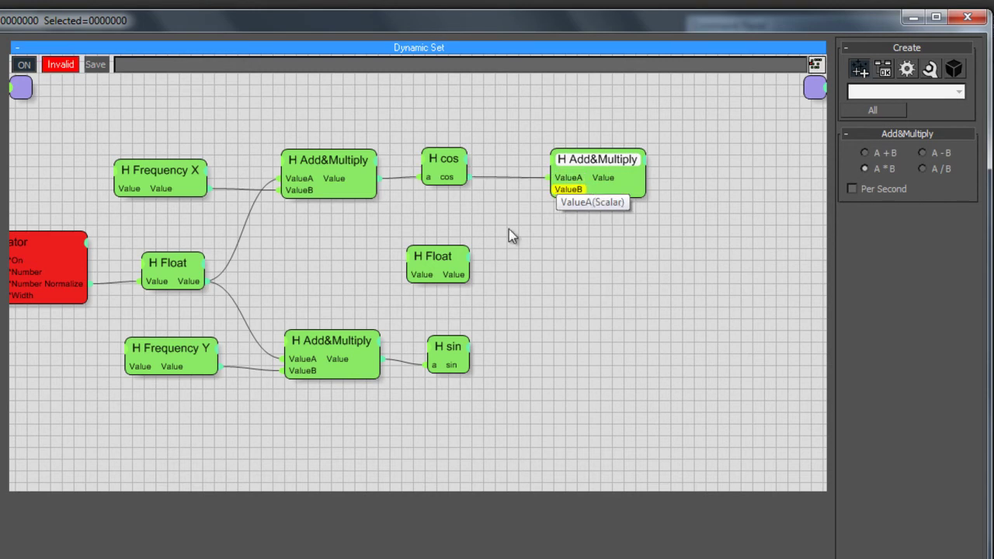
Connect the new Float to the new Add&Multiply's ValueB, then duplicate that node beyond sin with Float into ValueA and sin into ValueB
left_click_drag(468, 274, 596, 362)
left_click_drag(461, 278, 573, 374)
left_click_drag(580, 366, 582, 321)
left_click_drag(468, 365, 607, 332)
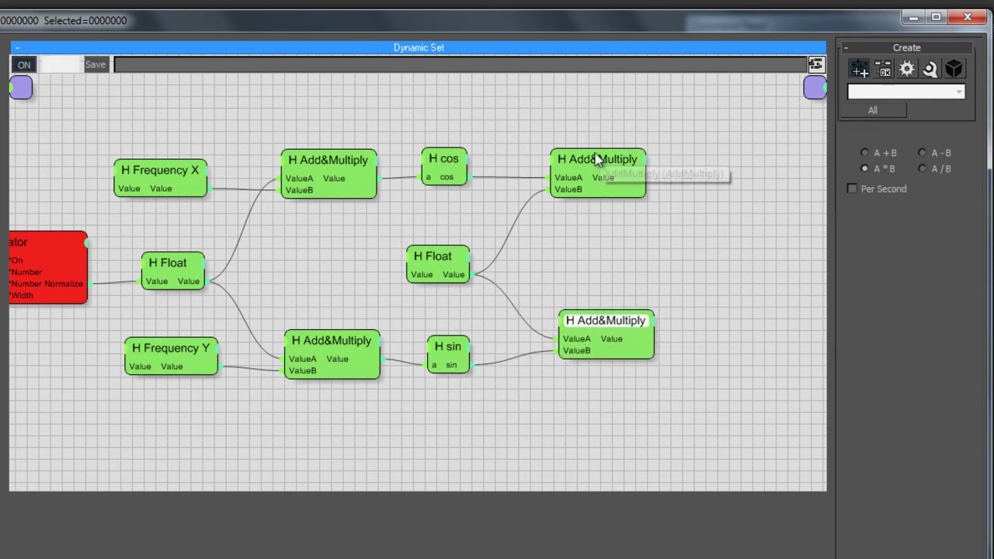
left_click(599, 163)
left_click(626, 342)
Rename the Float node between cos and sin to Amplitude and align it with the two Add&Multiply nodes it feeds
left_click(435, 261)
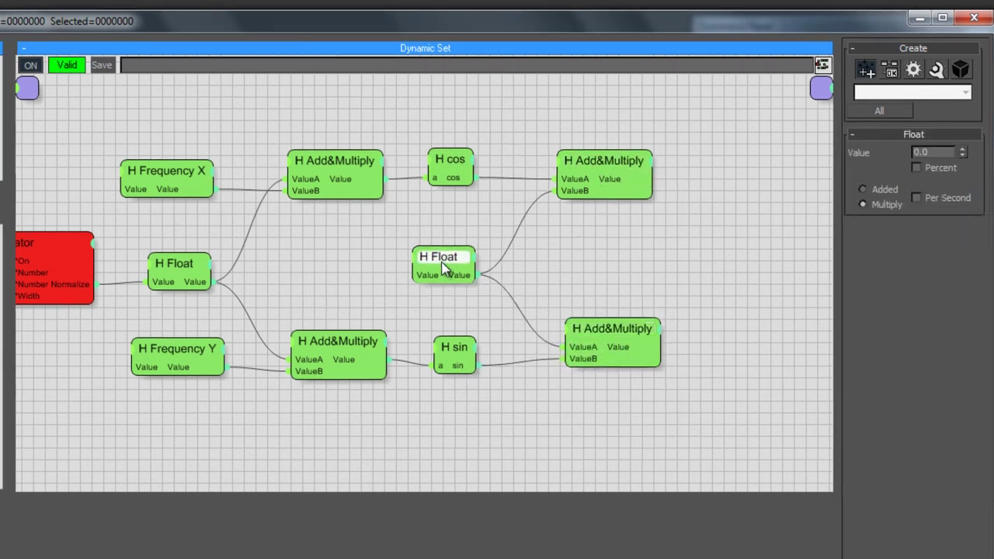
left_click(97, 380)
type("Amplitude")
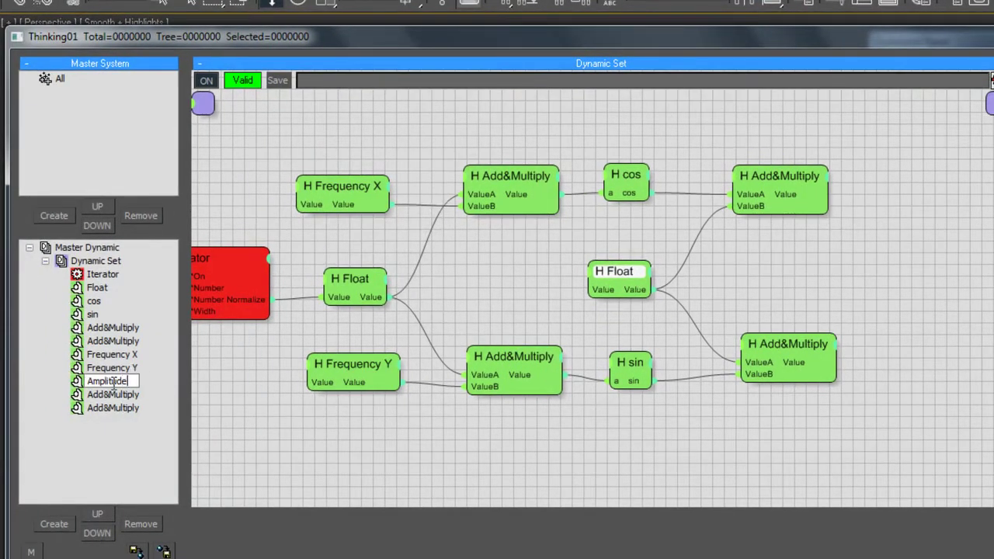
key("Return")
left_click_drag(616, 279, 618, 276)
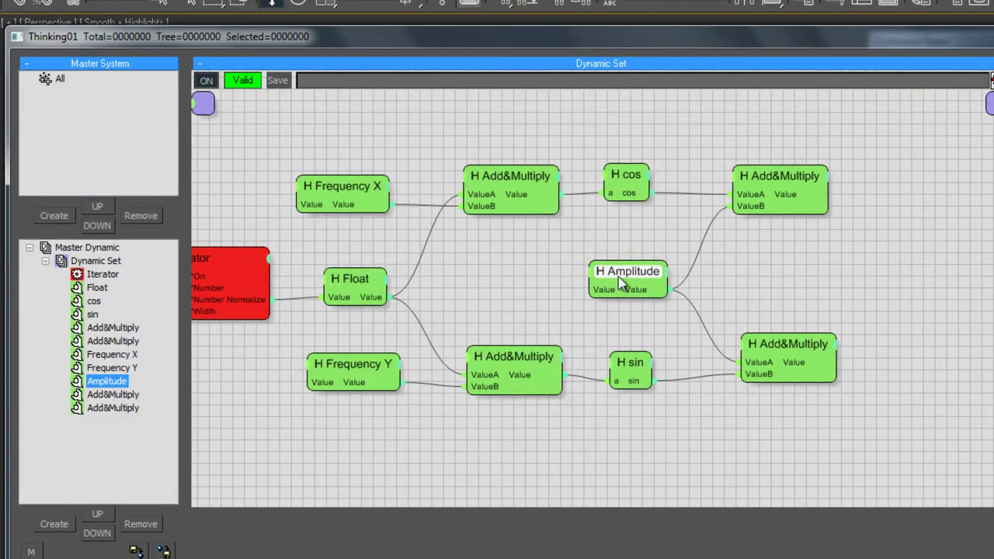
left_click_drag(779, 344, 773, 356)
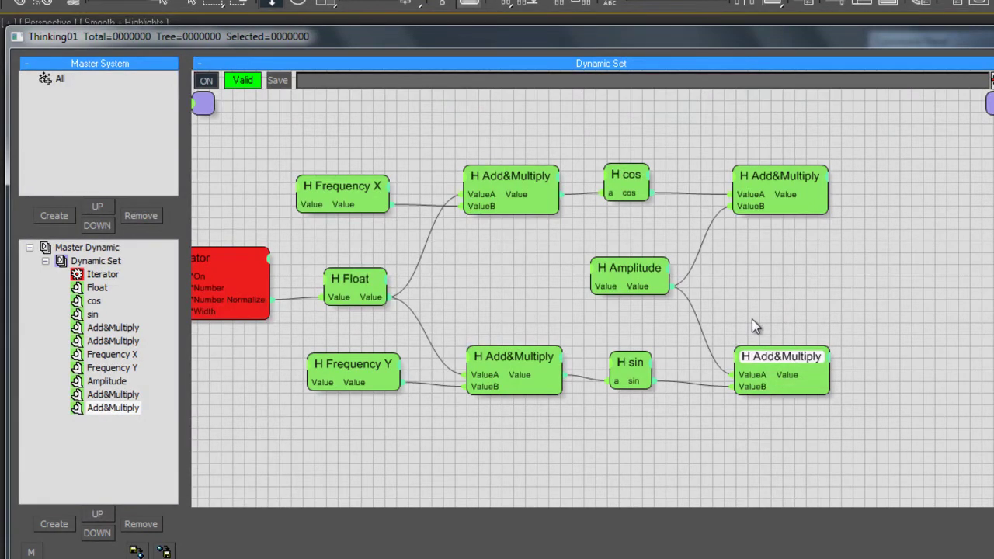
left_click_drag(774, 179, 772, 173)
Add a Point3 helper and place it to the right of and between the last two Add&Multiply nodes
middle_click_drag(807, 306, 501, 276)
right_click(379, 90)
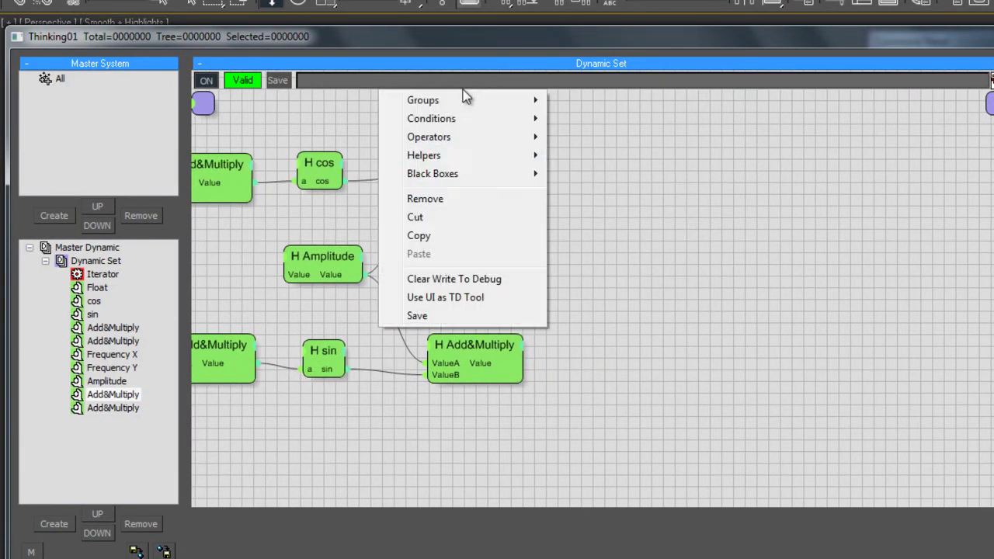
mouse_move(458, 156)
mouse_move(609, 157)
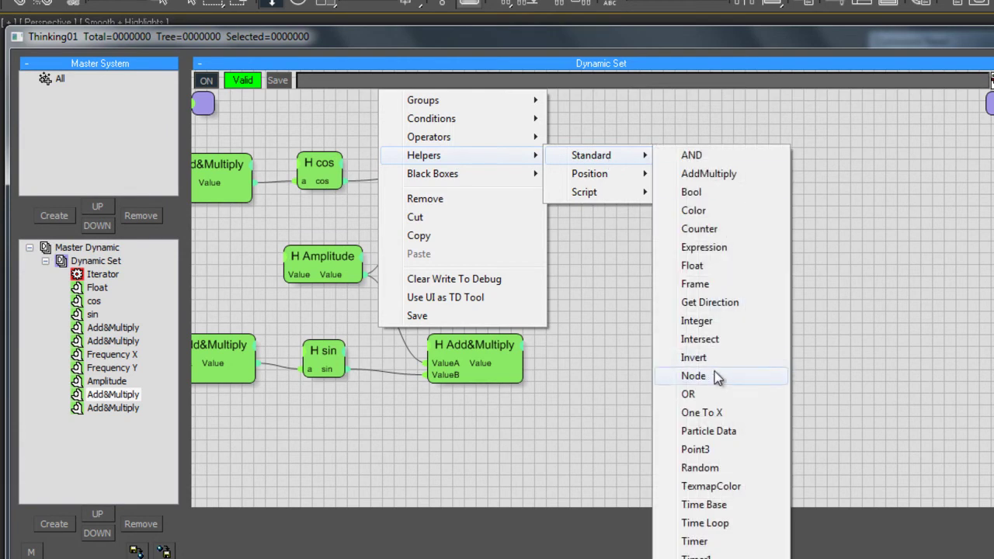
left_click(714, 450)
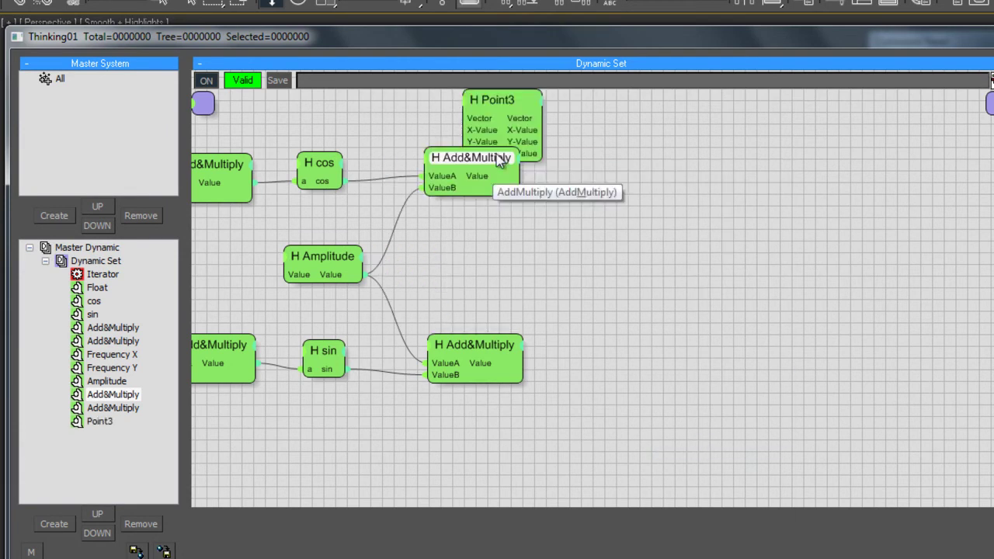
left_click_drag(508, 102, 619, 250)
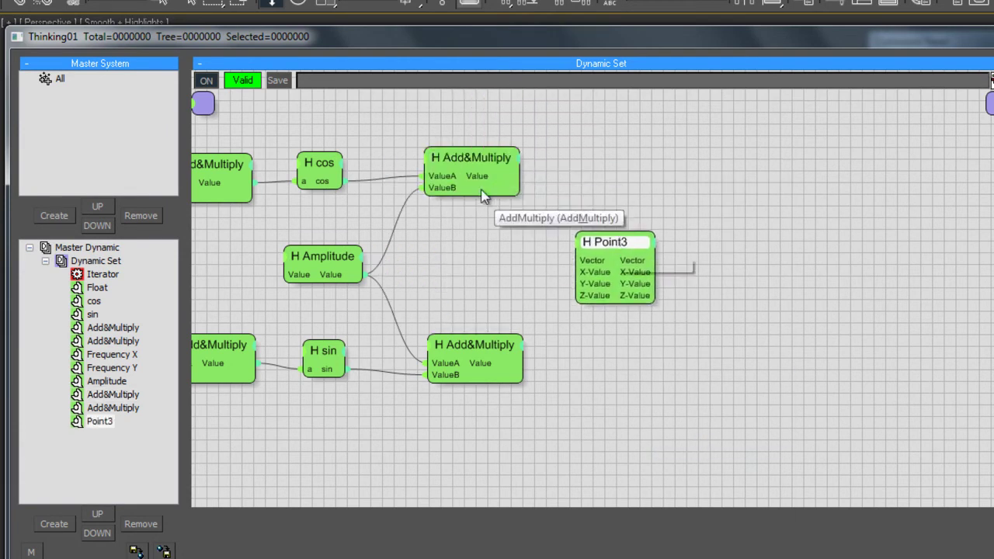
Connect the cos branch's last Add&Multiply to Point3's X-Value and the sin branch's last Add&Multiply to its Y-Value
left_click_drag(539, 253, 539, 253)
middle_click_drag(491, 290, 734, 300)
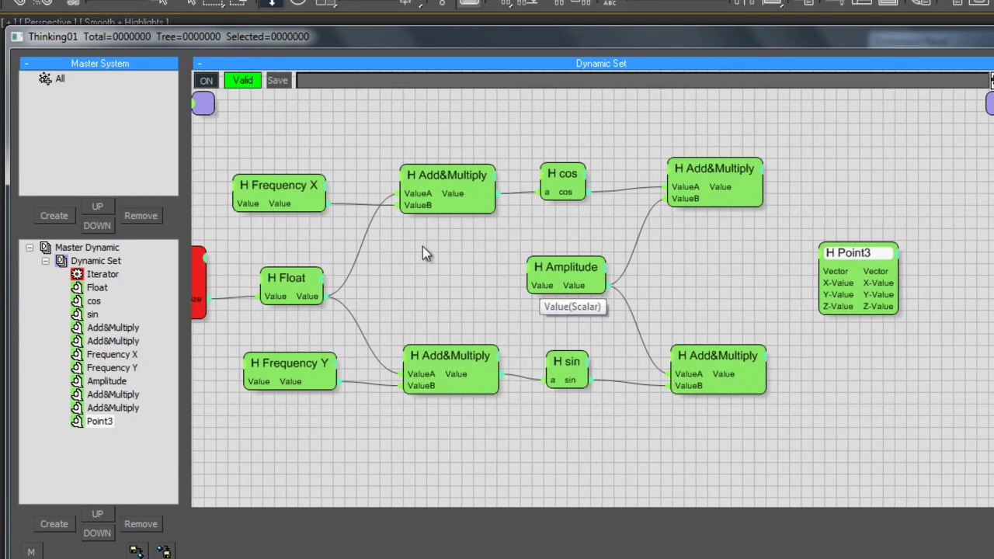
left_click_drag(276, 181, 276, 176)
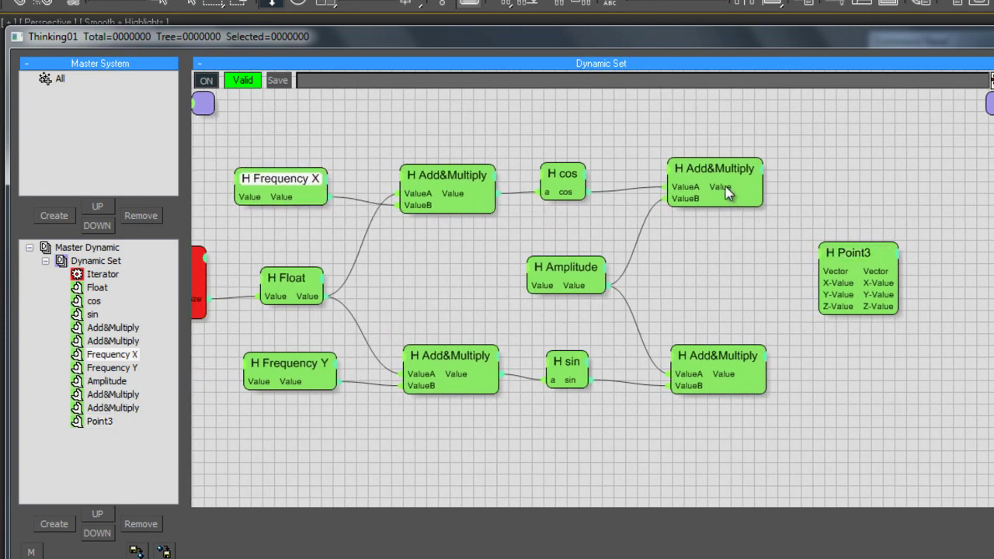
left_click_drag(766, 187, 831, 286)
left_click_drag(766, 374, 661, 330)
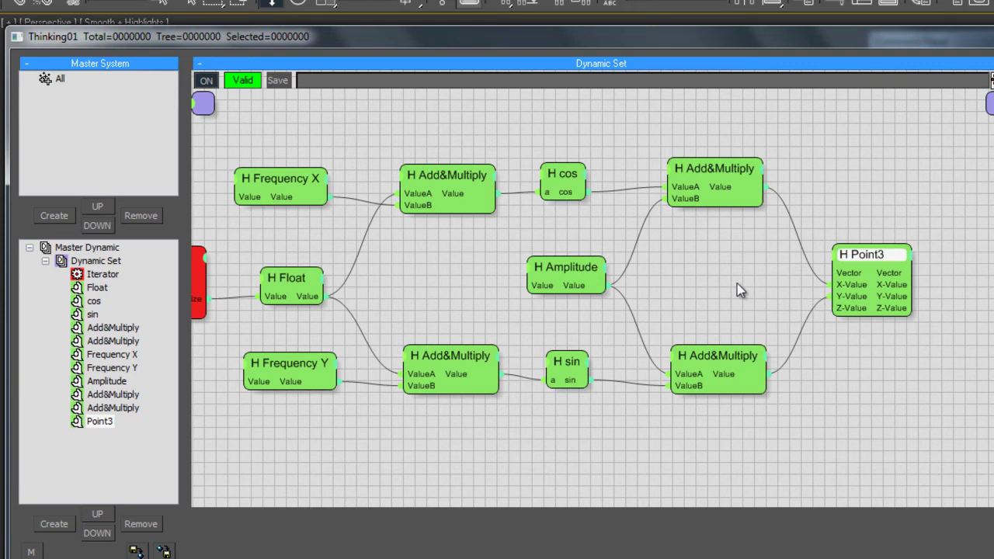
Adjust the Point3 node's placement so it sits midway between the two Add&Multiply nodes feeding it
middle_click_drag(809, 275, 618, 276)
left_click_drag(678, 262, 691, 251)
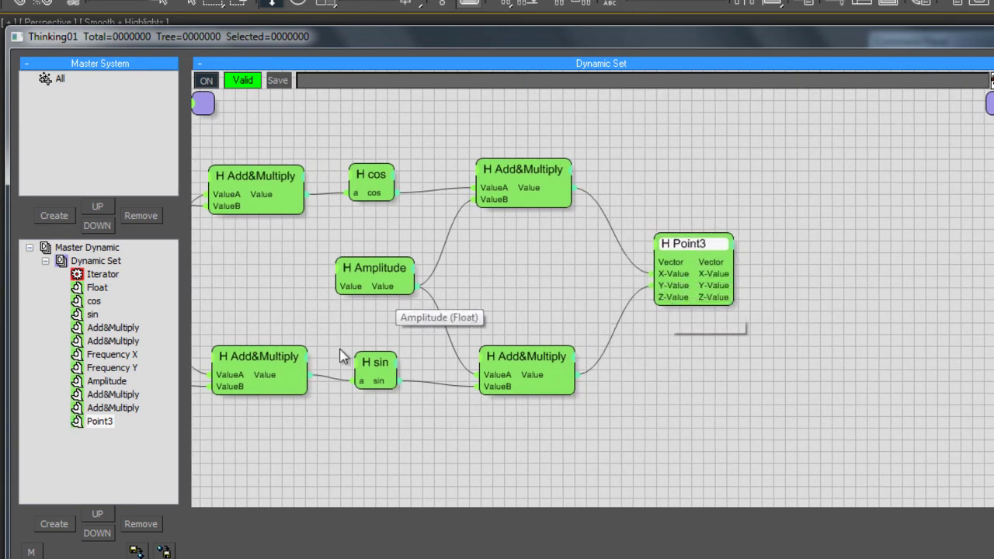
middle_click_drag(282, 337, 386, 337)
left_click_drag(276, 316, 727, 405)
left_click_drag(771, 305, 798, 311)
left_click_drag(822, 256, 792, 254)
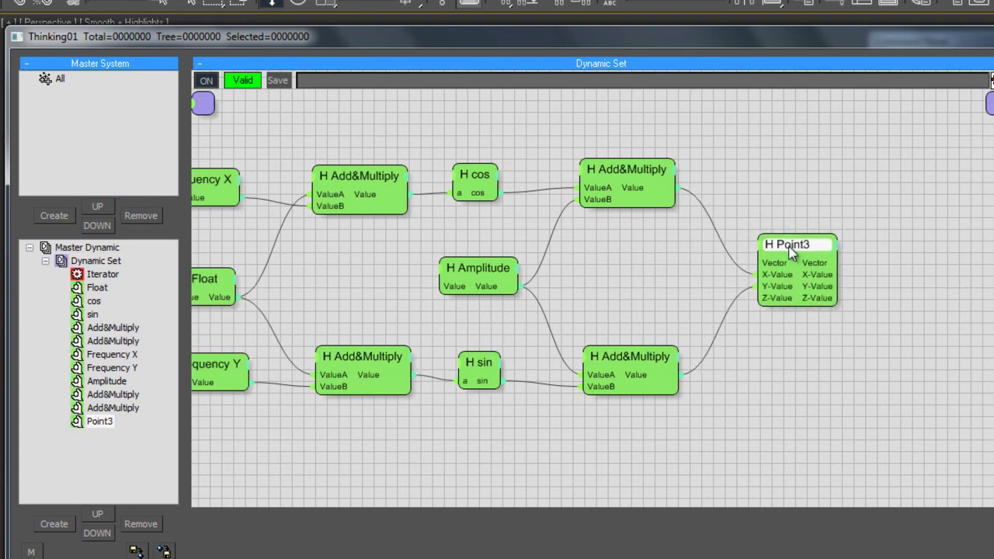
middle_click_drag(815, 200, 655, 205)
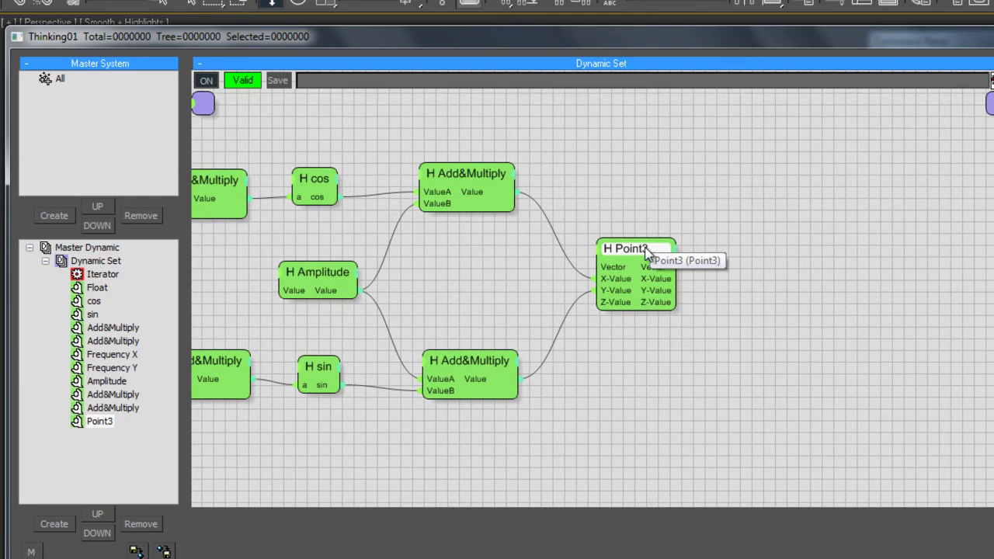
left_click_drag(646, 249, 652, 239)
Add a Position Born generator operator and place it to the right of the Point3 node
middle_click_drag(692, 202, 611, 235)
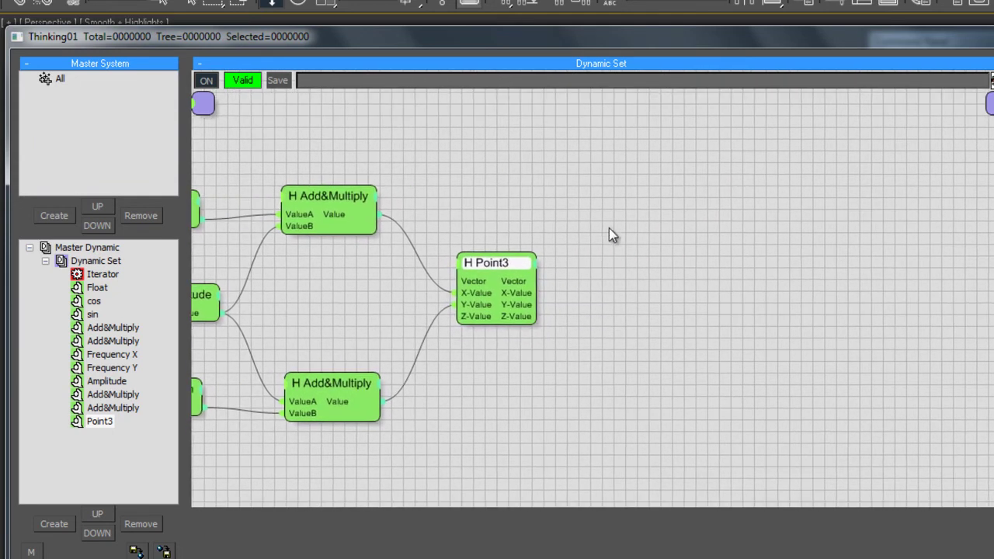
right_click(333, 112)
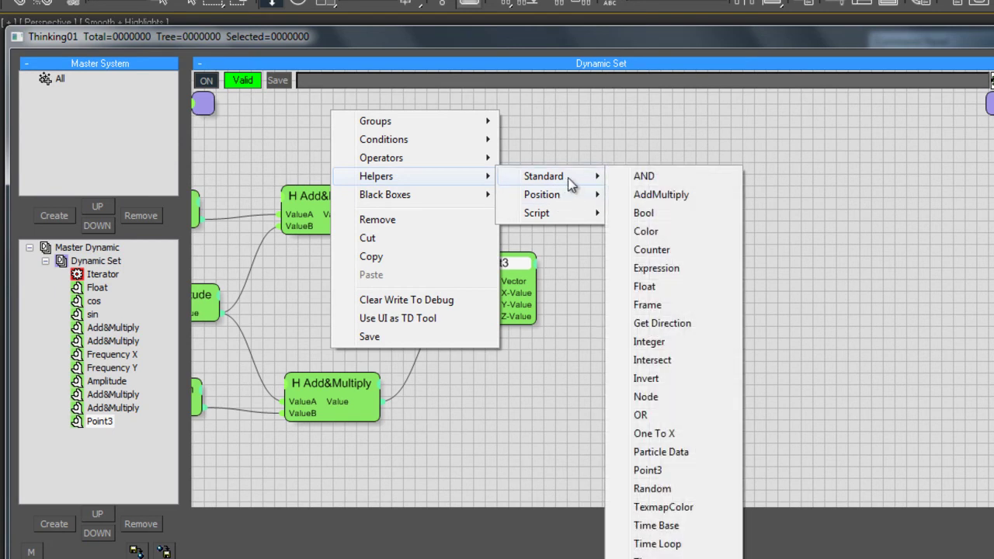
mouse_move(421, 156)
mouse_move(574, 200)
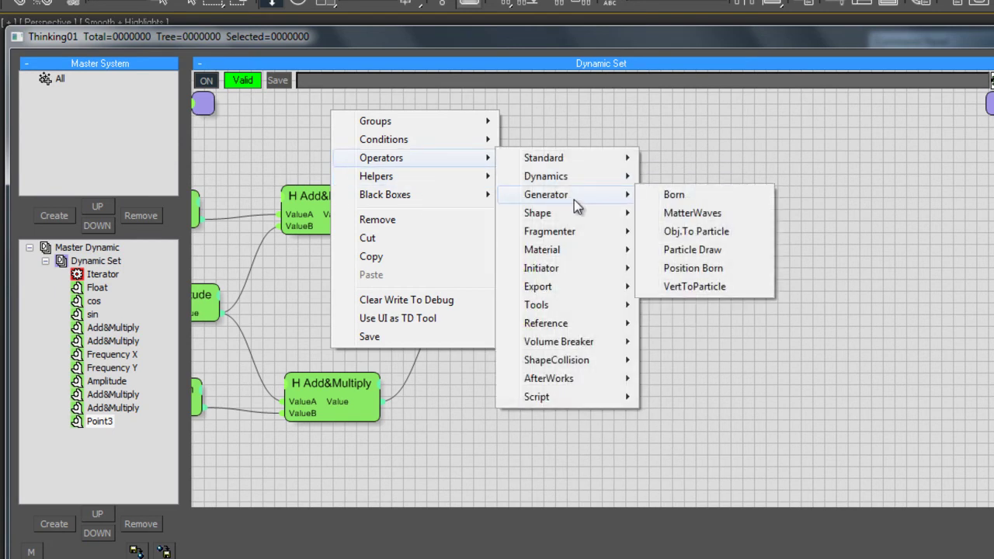
left_click(715, 270)
left_click_drag(506, 155, 669, 250)
mouse_move(499, 271)
left_mouse_down()
mouse_move(527, 250)
mouse_move(497, 262)
left_mouse_up()
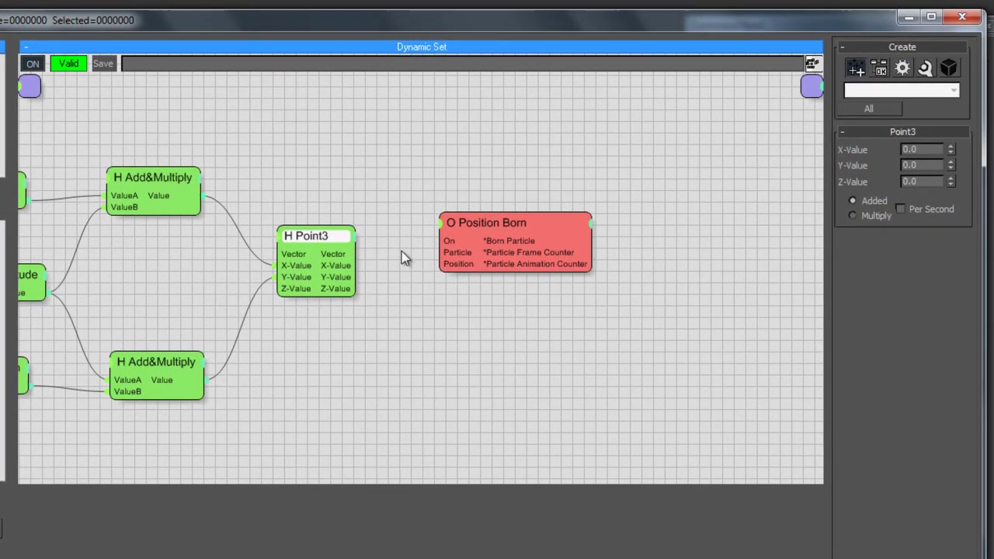
Connect Point3's Vector output to Position Born's Position input and move Position Born closer to Point3
left_click_drag(355, 254, 446, 265)
left_click_drag(451, 266, 446, 267)
left_click_drag(501, 243, 470, 236)
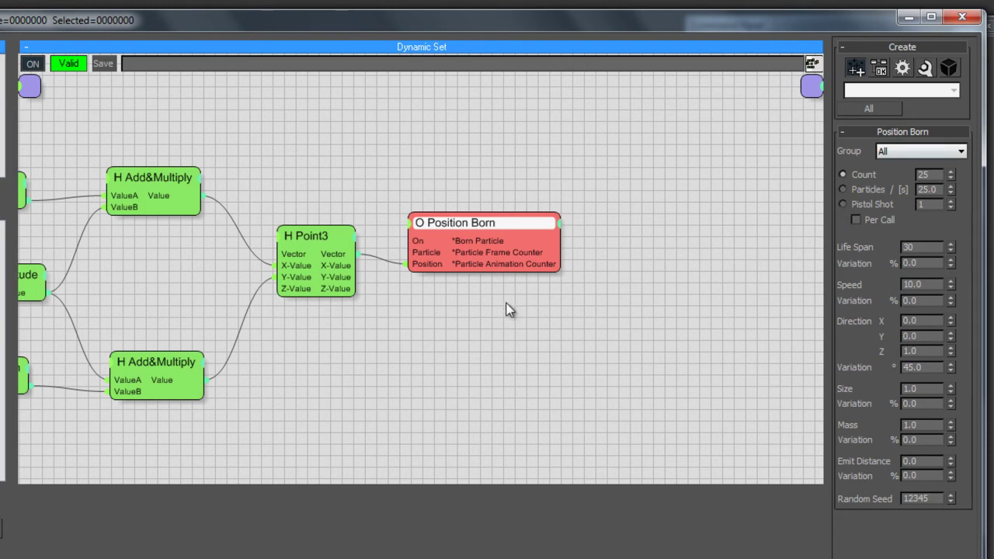
Check the Iterator's Count setting at the start of the node chain
middle_click_drag(385, 366, 828, 374)
middle_click_drag(351, 283, 449, 282)
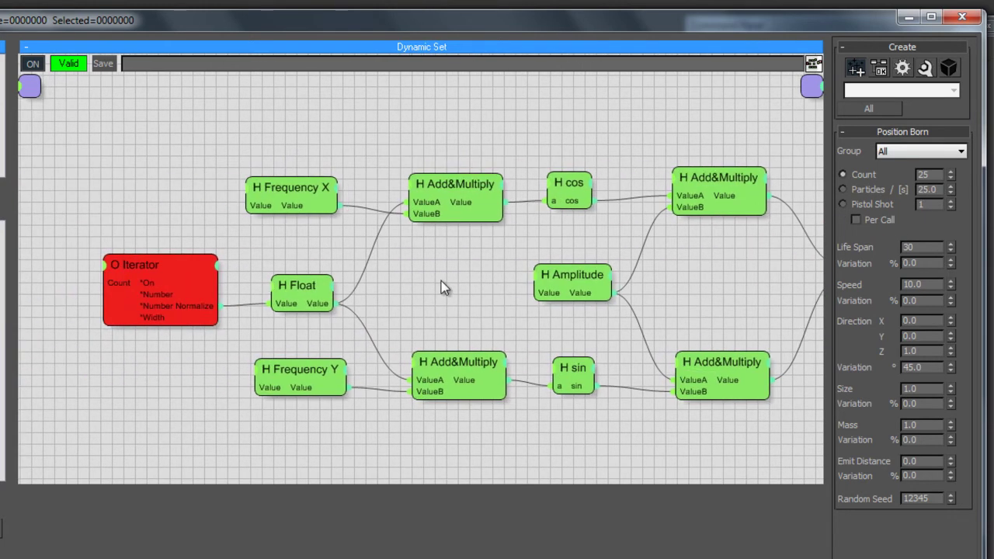
left_click_drag(162, 276, 149, 271)
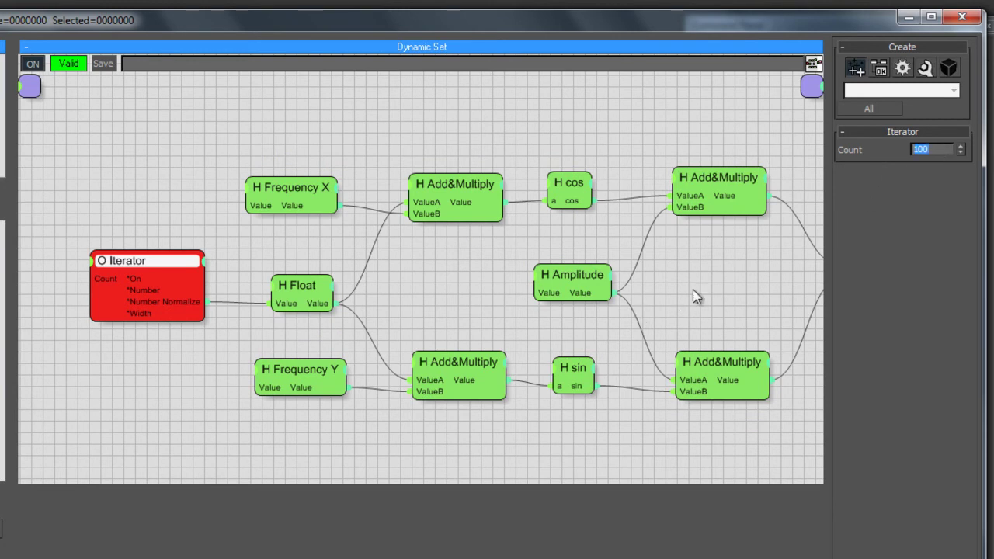
middle_click_drag(716, 296, 406, 297)
middle_click_drag(652, 344, 519, 346)
Switch Position Born to Pistol Shot emission with 1 particle and enable Per Call
left_click_drag(601, 223, 607, 231)
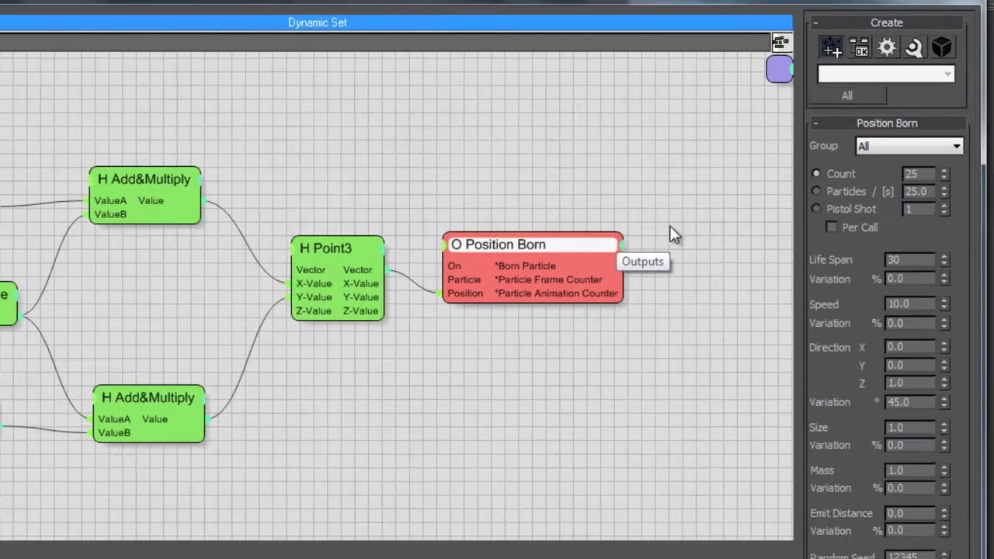
left_click(815, 209)
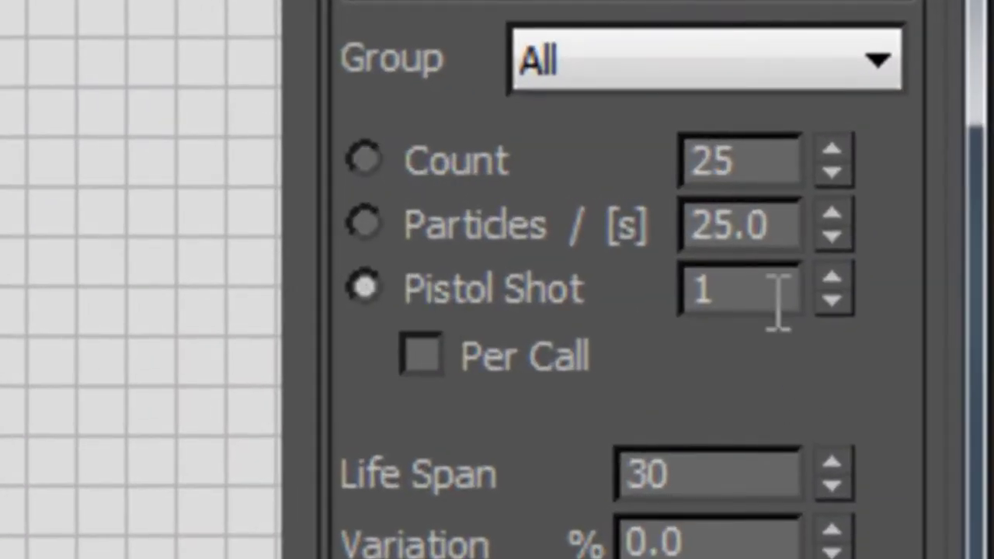
double_click(746, 299)
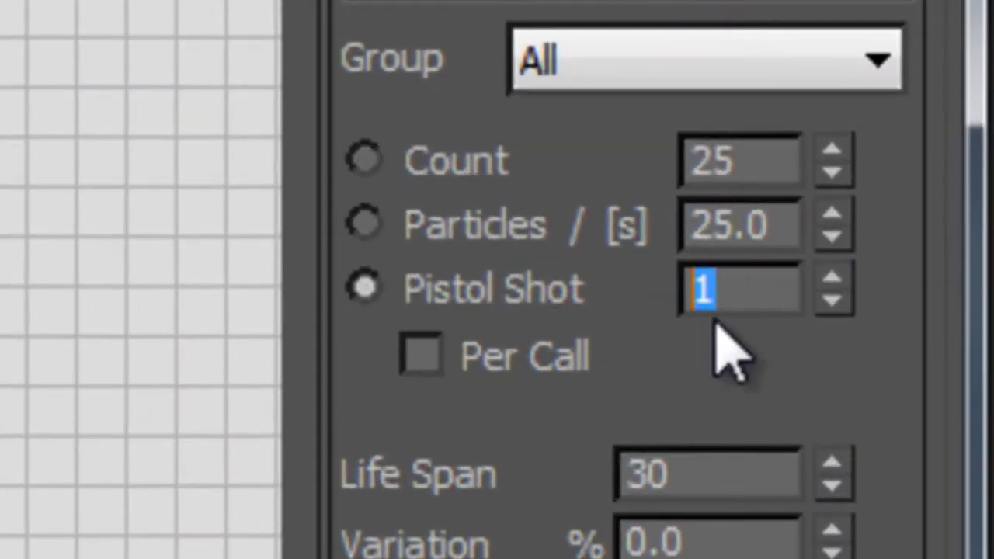
left_click(437, 365)
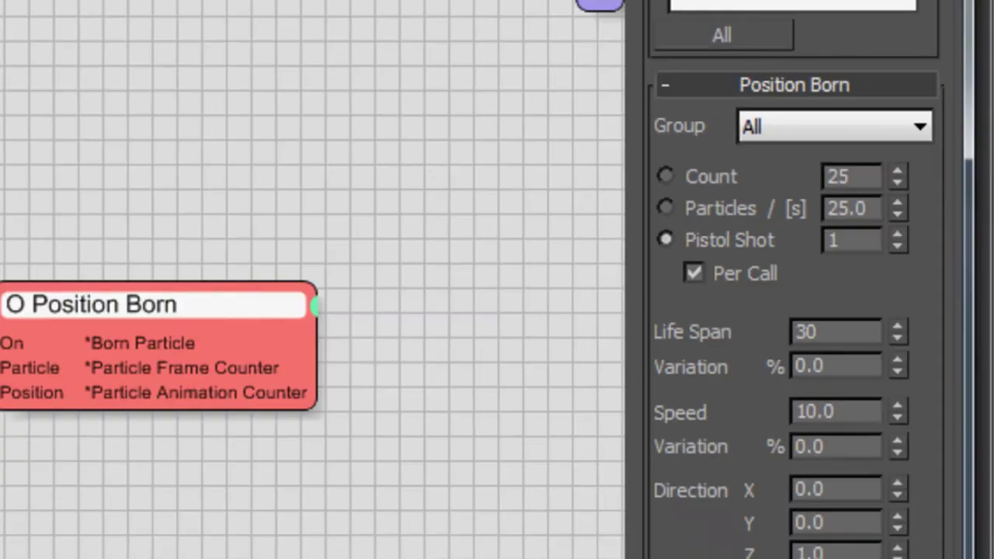
Review the node chain from the Iterator through Float and the Add&Multiply nodes to Point3, checking each node's parameters
middle_click_drag(522, 355, 695, 360)
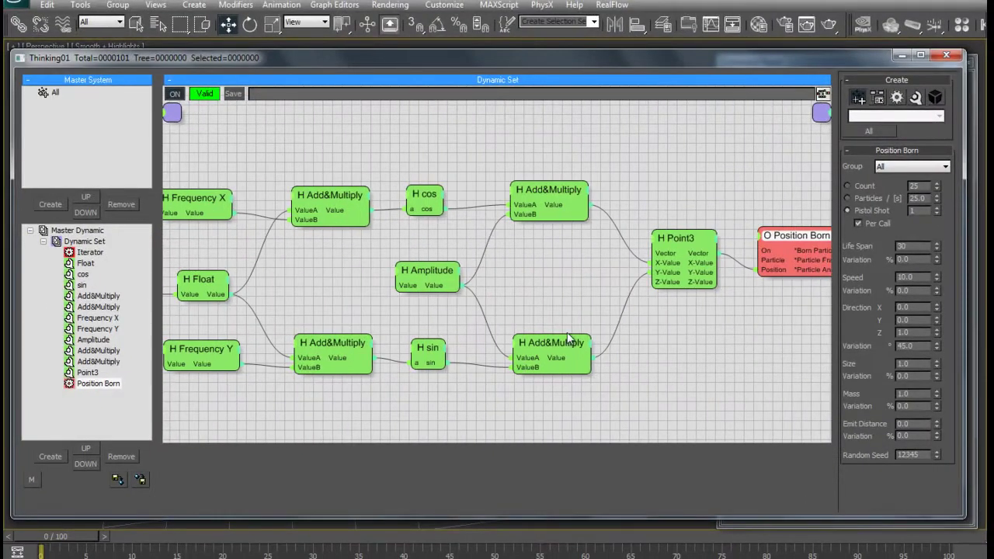
middle_click_drag(462, 311, 571, 306)
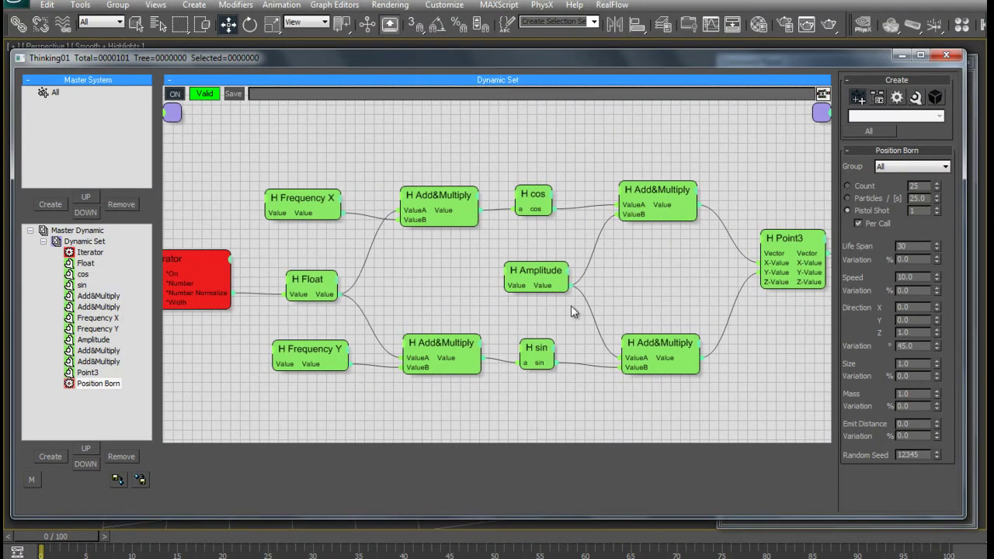
left_click(225, 260)
left_click_drag(227, 254, 205, 274)
left_click_drag(314, 284, 317, 288)
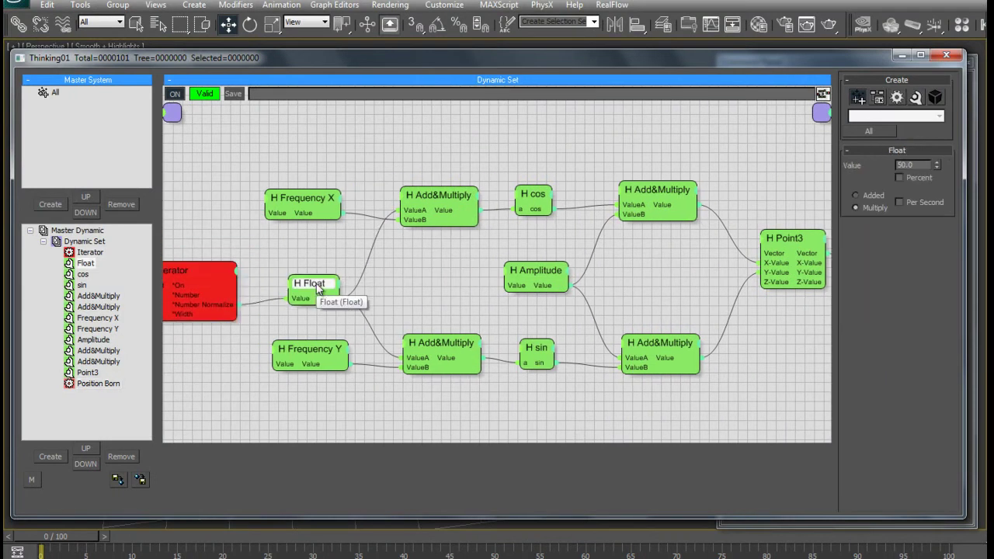
left_click_drag(217, 275, 215, 267)
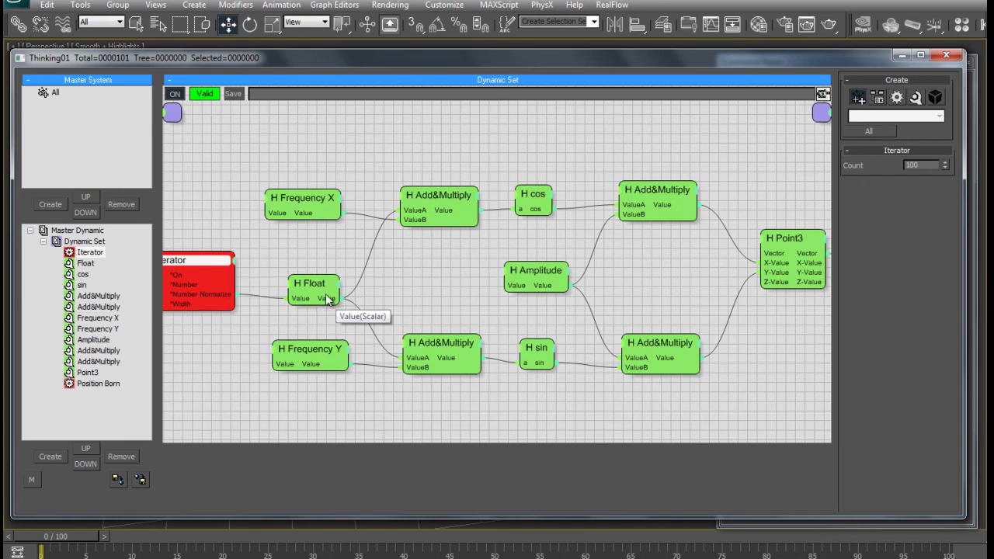
left_click_drag(326, 294, 329, 273)
middle_click_drag(427, 281, 313, 280)
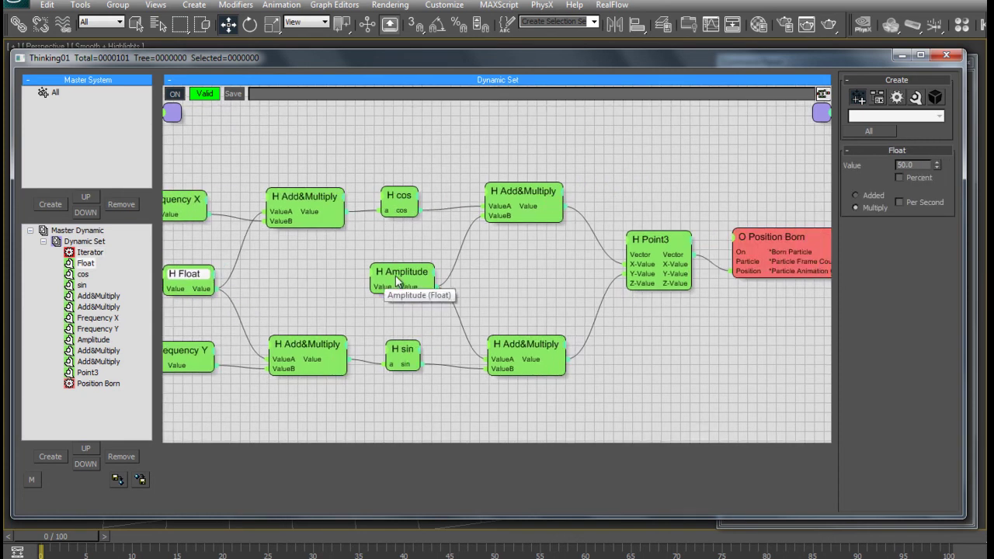
left_click(527, 346)
left_click(633, 250)
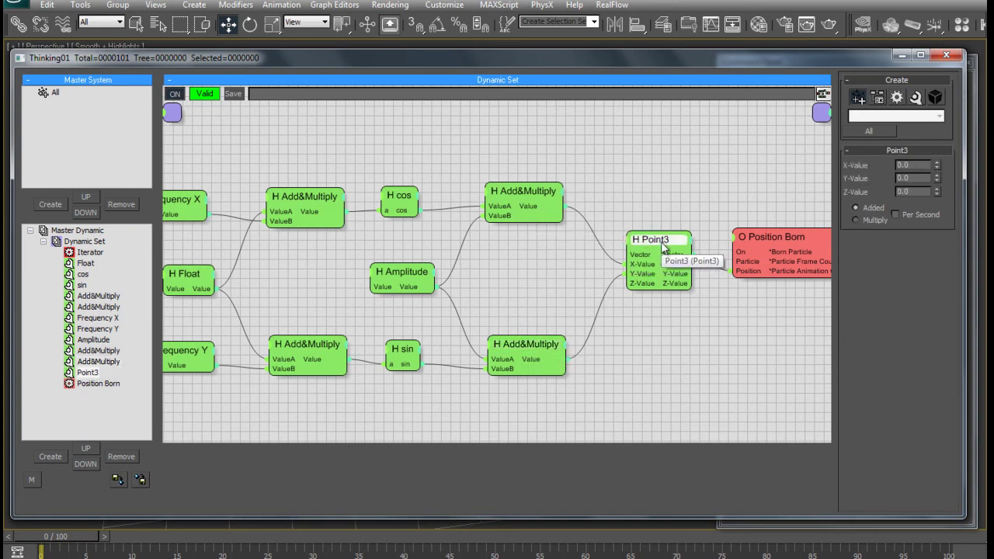
Examine the centre of the perspective viewport's grid for generated particles
left_click_drag(791, 70, 762, 68)
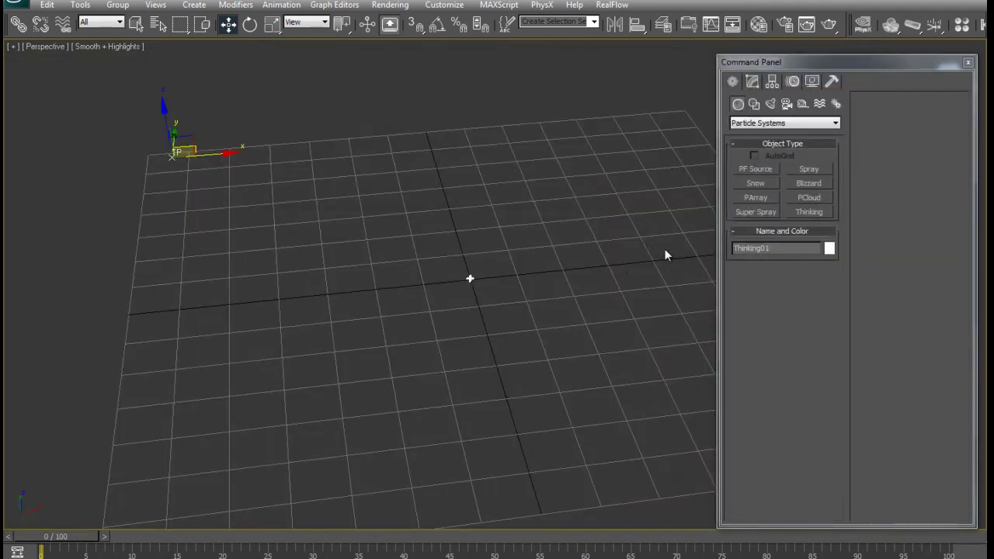
scroll(427, 362, "up", 5)
middle_click_drag(483, 304, 722, 272, "alt")
Set Position Born's Life Span to 53 and its Speed, Z Direction and direction Variation to 0, then close the editor
key("6")
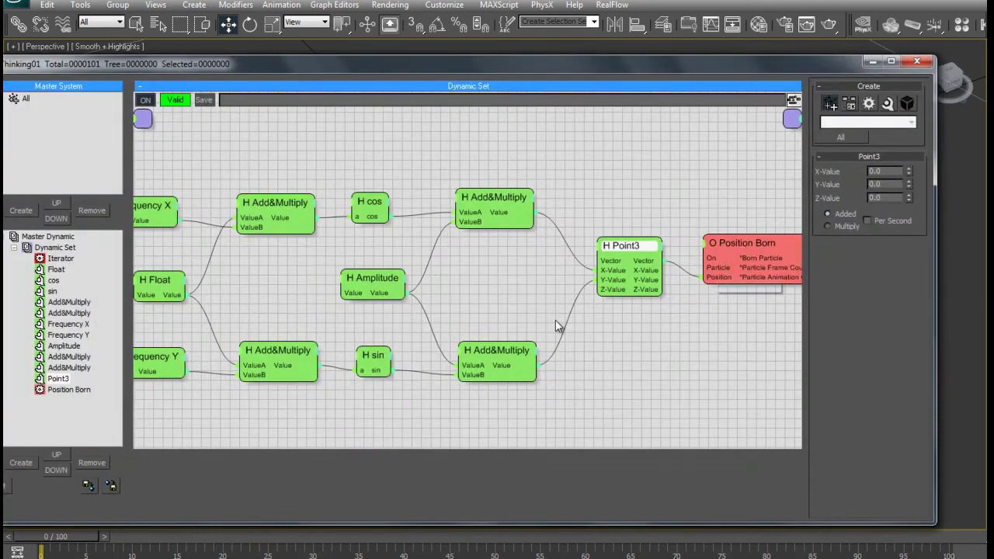
left_click(736, 245)
right_click(909, 285)
left_click_drag(909, 256, 910, 254)
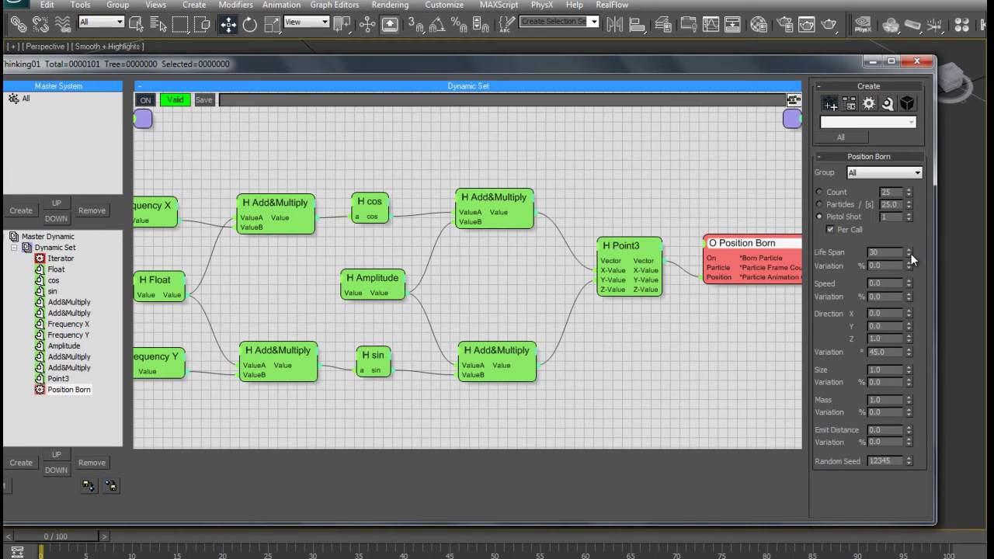
right_click(911, 351)
left_click(917, 61)
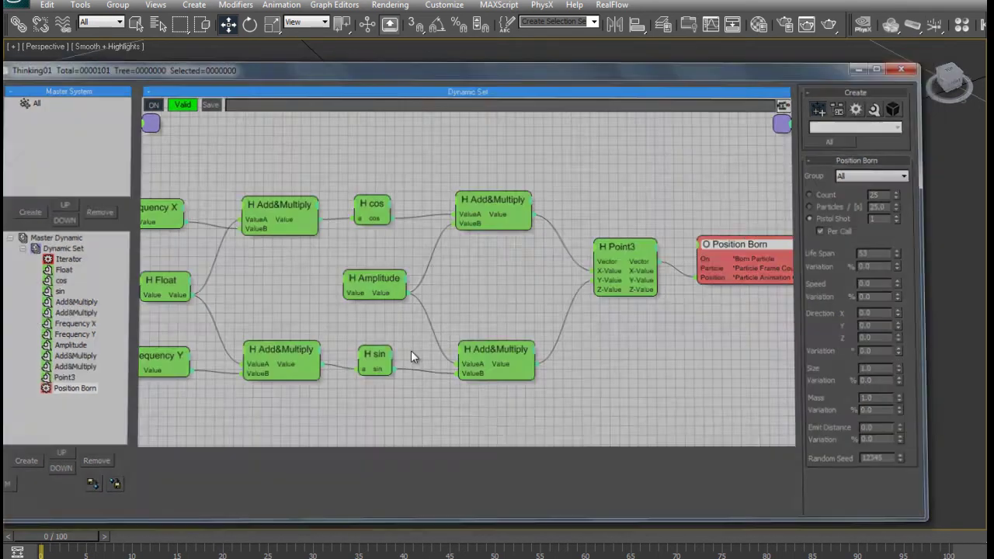
Inspect the perspective viewport from close up and from a distance to see where the particles are emitted
middle_click_drag(358, 412, 353, 412, "alt")
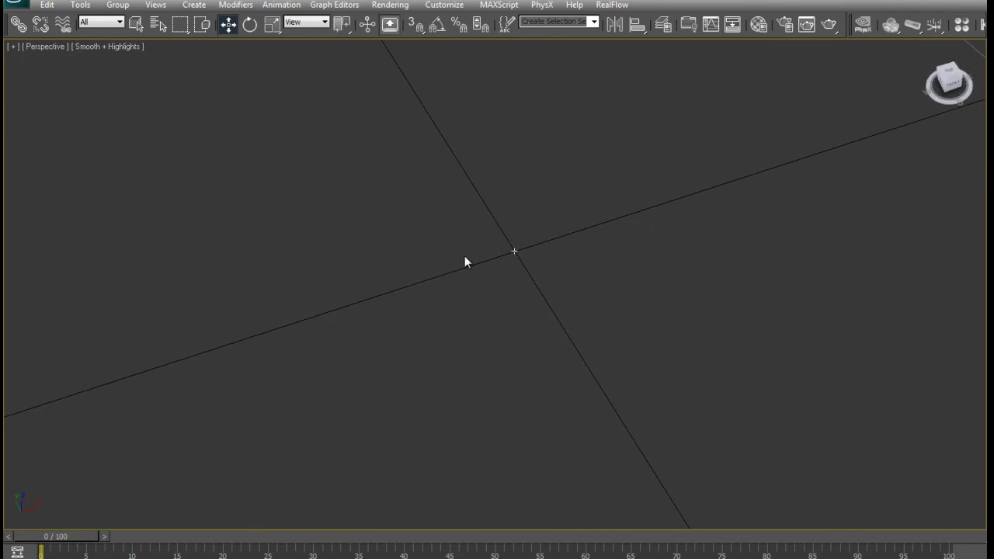
scroll(498, 312, "down", 3)
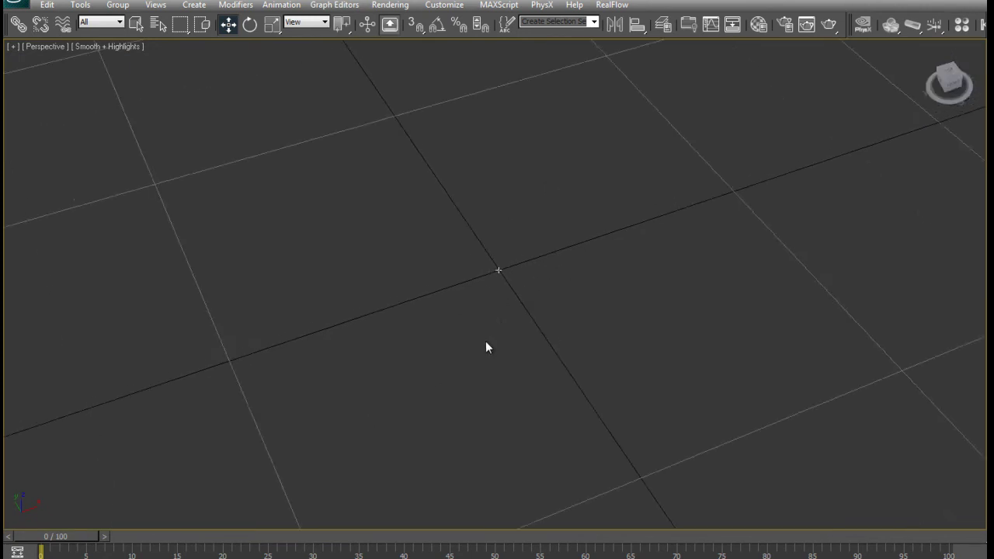
scroll(470, 366, "down", 5)
middle_click_drag(467, 367, 460, 387, "alt")
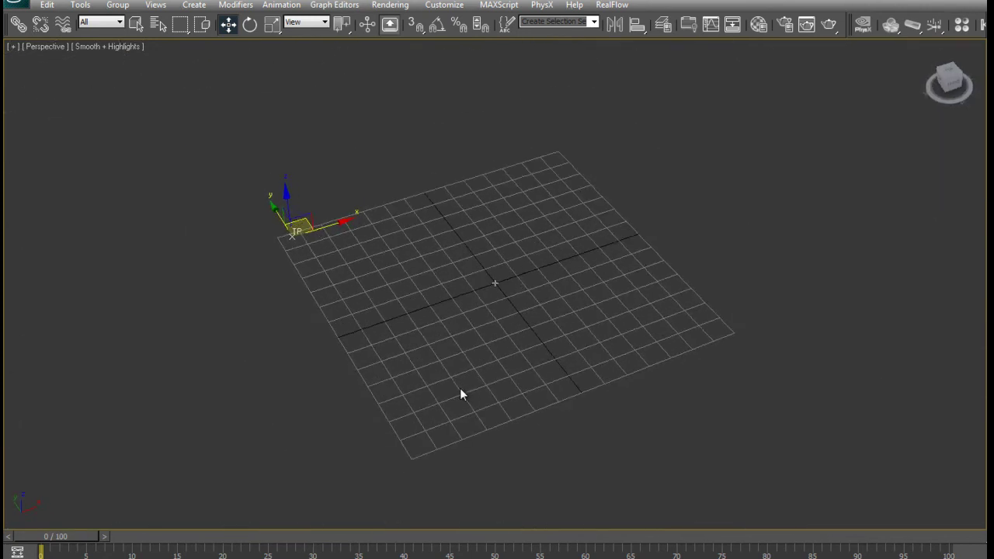
mouse_move(504, 336)
middle_mouse_down("alt")
mouse_move(519, 358)
mouse_move(506, 354)
middle_mouse_up("alt")
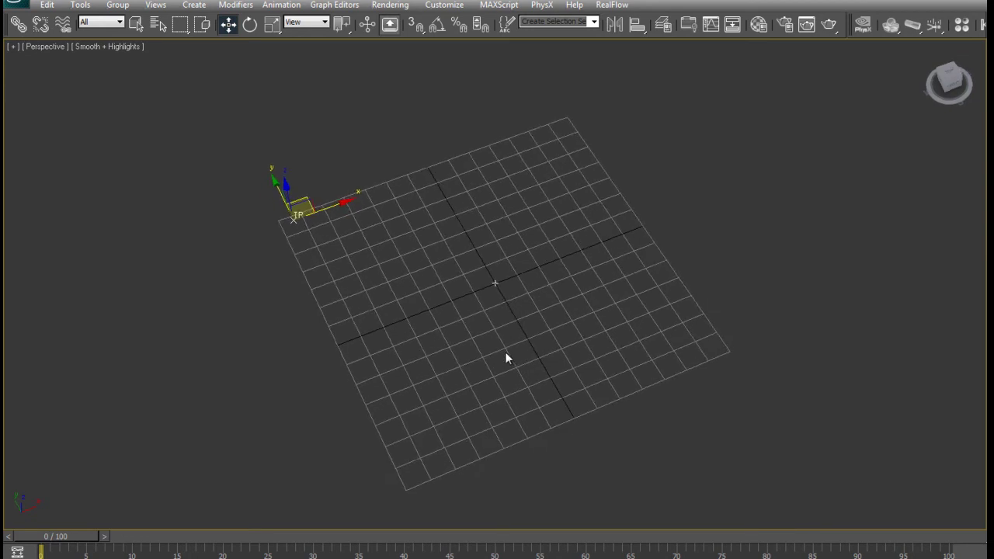
Bring back the particle editor beside the viewport grid and display the Amplitude node's parameters
key("alt+Tab")
left_click_drag(677, 69, 123, 67)
middle_click_drag(525, 338, 659, 340, "alt")
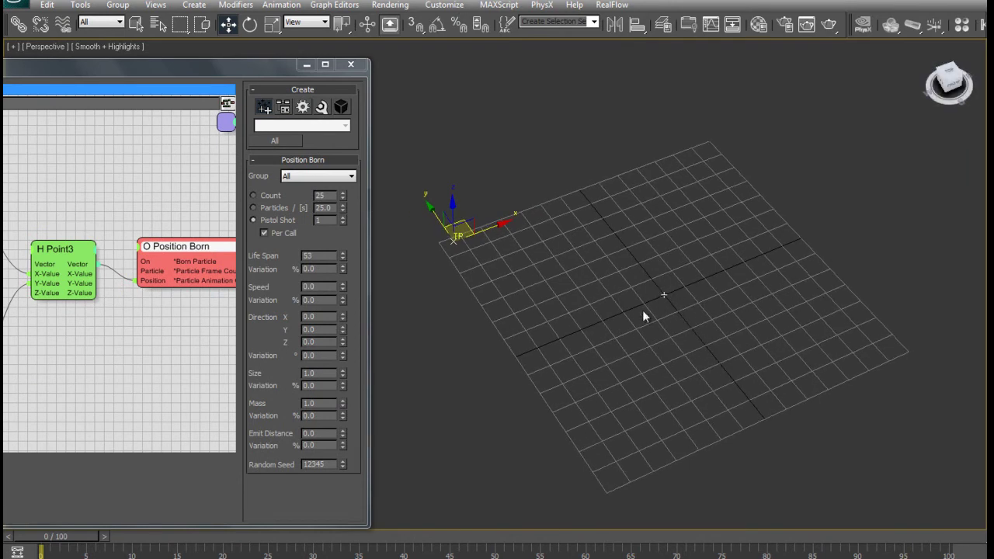
middle_click_drag(61, 375, 220, 375)
middle_click_drag(99, 362, 218, 362)
middle_click_drag(85, 310, 146, 310)
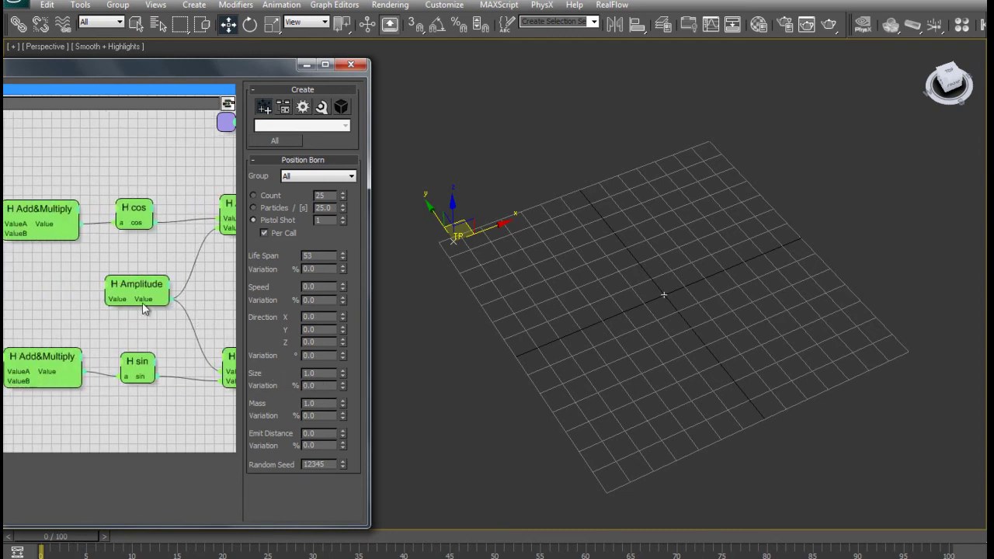
left_click(151, 294)
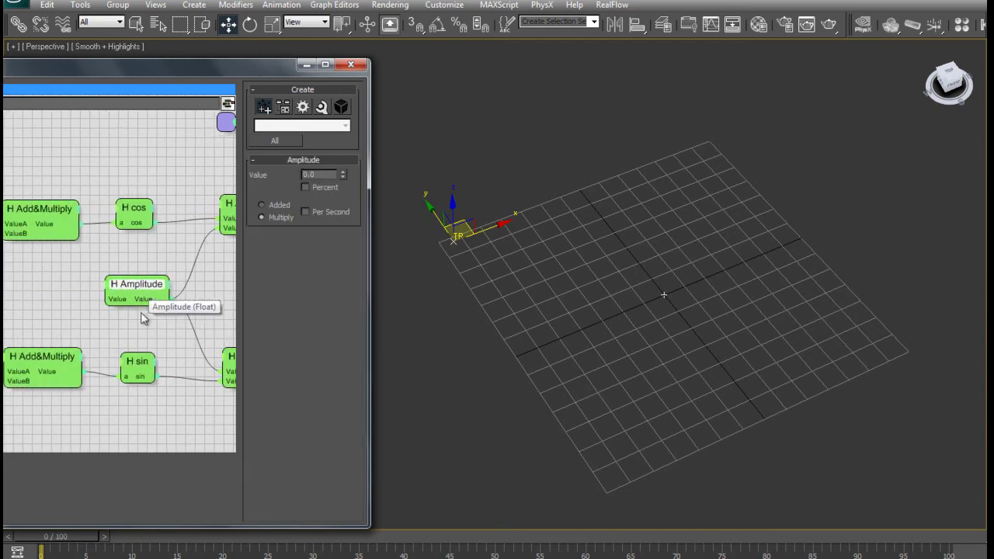
Bring the whole particle editor window back into view and open the Master Dynamic settings
double_click(173, 64)
left_click_drag(732, 67, 777, 67)
left_click(101, 239)
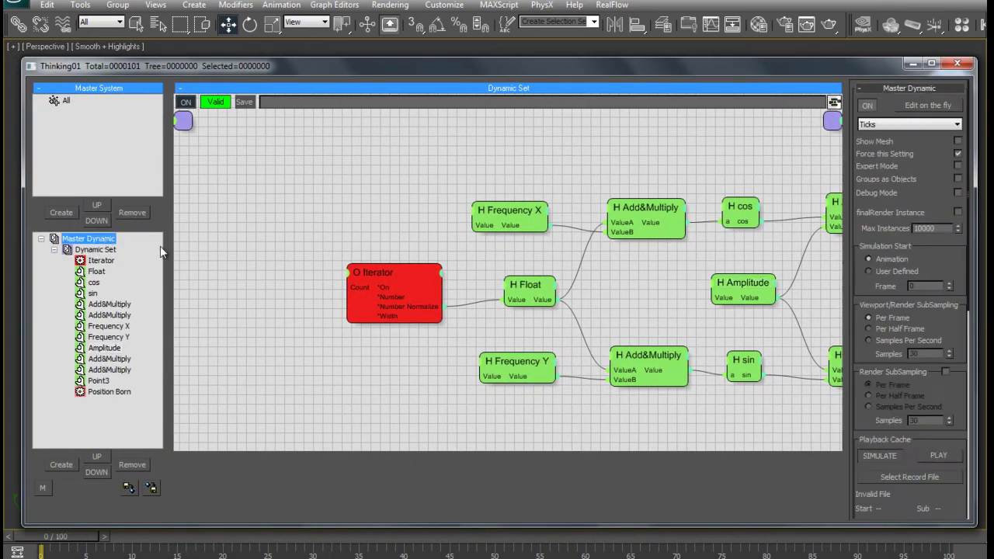
Move the particle editor beside the viewport grid and set the Amplitude node's value to 18.936
double_click(795, 69)
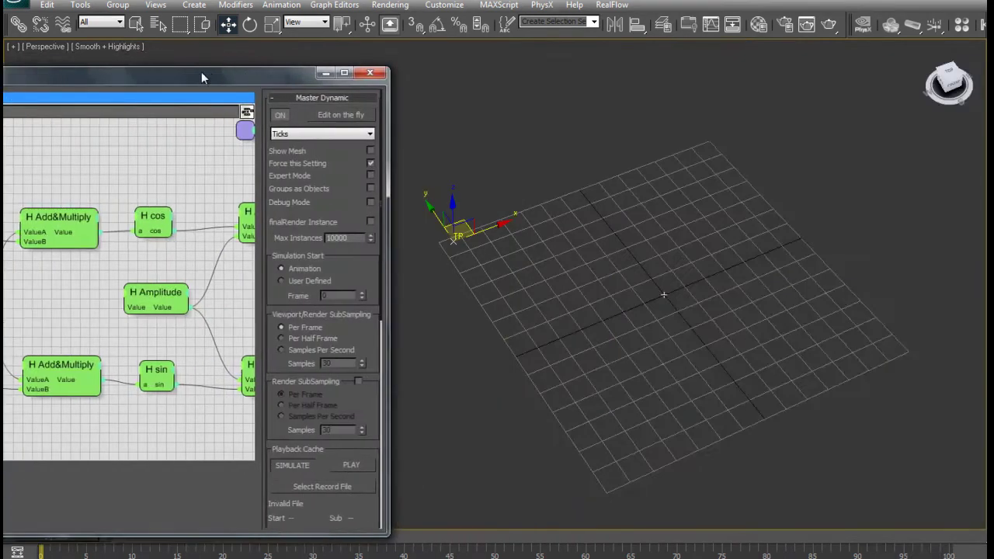
left_click(130, 288)
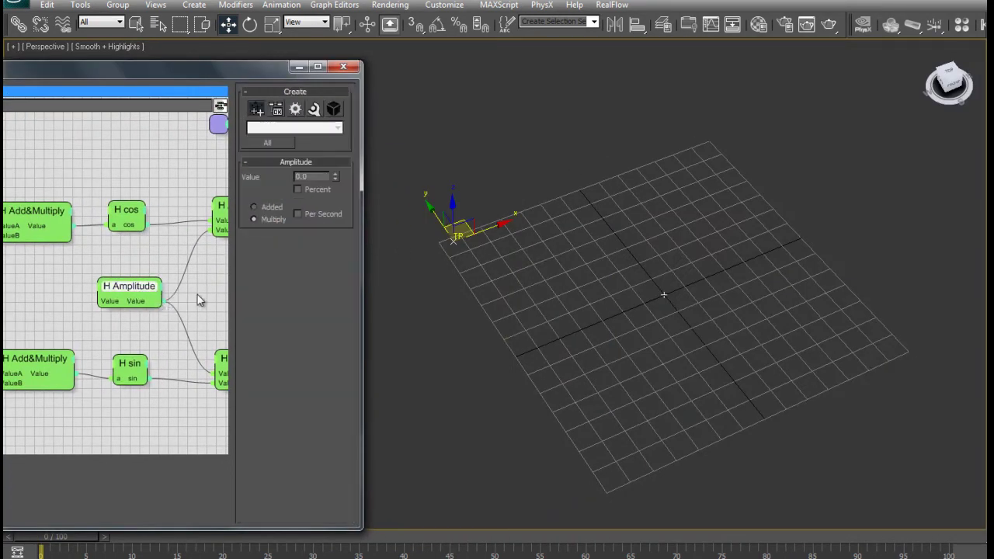
middle_click_drag(199, 295, 139, 274)
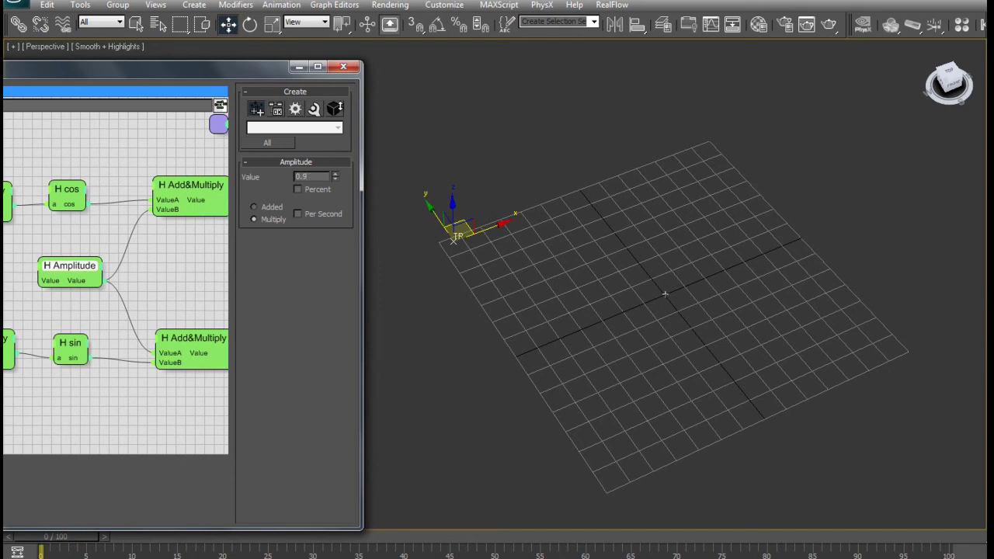
middle_click_drag(676, 419, 704, 395, "alt")
scroll(656, 371, "up", 3)
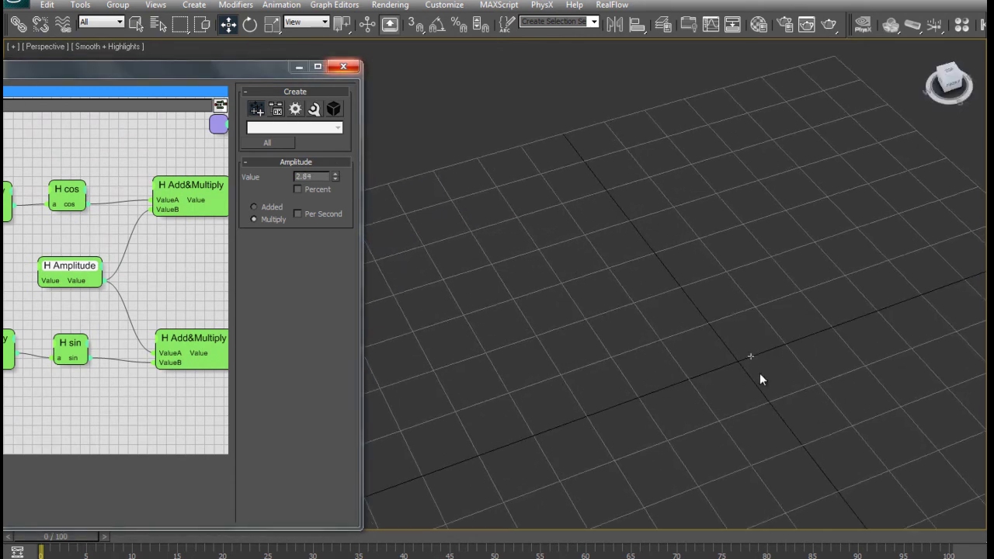
left_click_drag(335, 182, 444, 493)
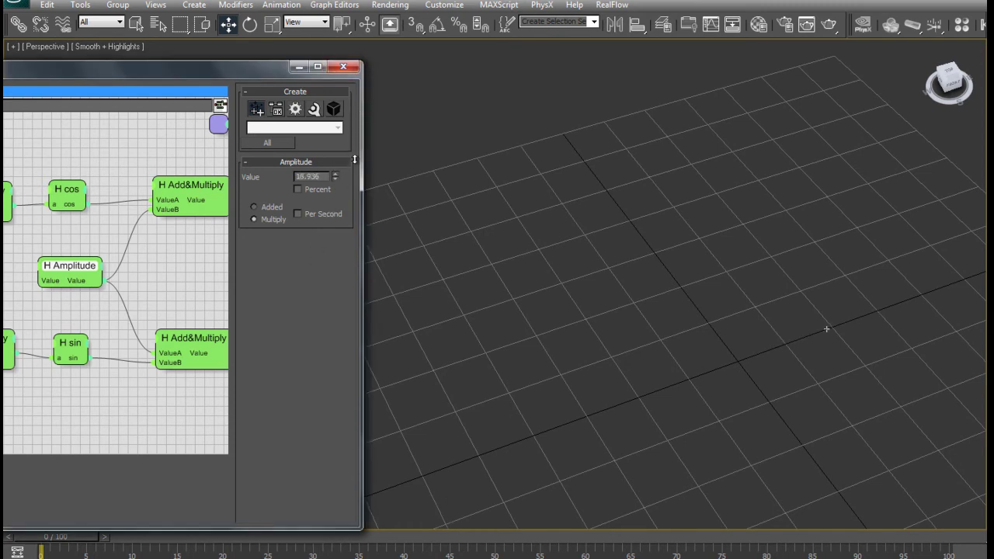
Try out different values on the Frequency X node while watching the particles, and reset it to 0
middle_click_drag(96, 302, 263, 306)
middle_click_drag(86, 245, 194, 248)
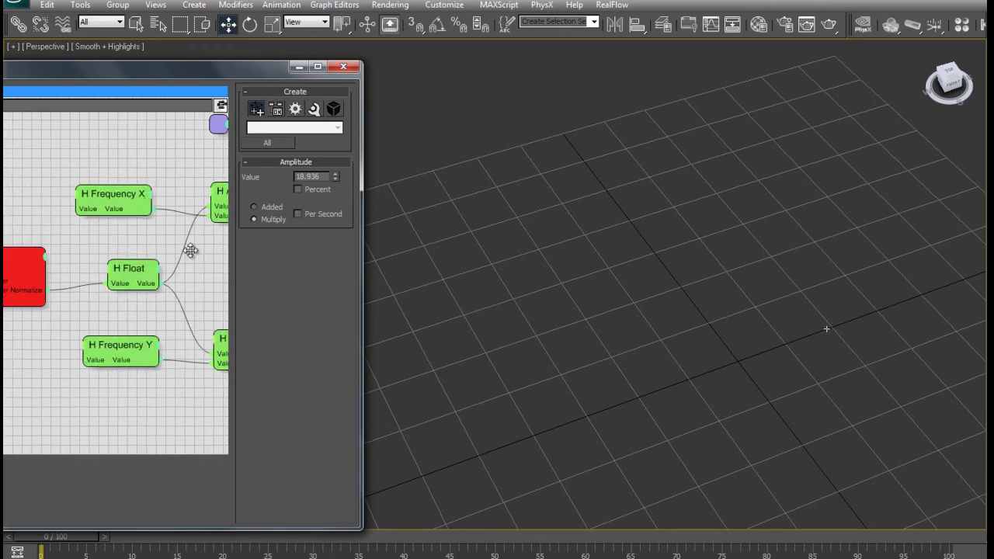
left_click(116, 198)
left_click_drag(158, 214, 267, 227)
left_click_drag(336, 176, 470, 440)
middle_click_drag(546, 435, 668, 412, "alt")
middle_click_drag(584, 372, 685, 361, "alt")
scroll(654, 361, "up", 4)
scroll(653, 359, "down", 2)
scroll(654, 359, "up", 6)
left_click_drag(336, 177, 341, 196)
right_click(336, 177)
Try out different values on the Frequency Y node while watching the viewport, and reset it to 0
left_click(130, 351)
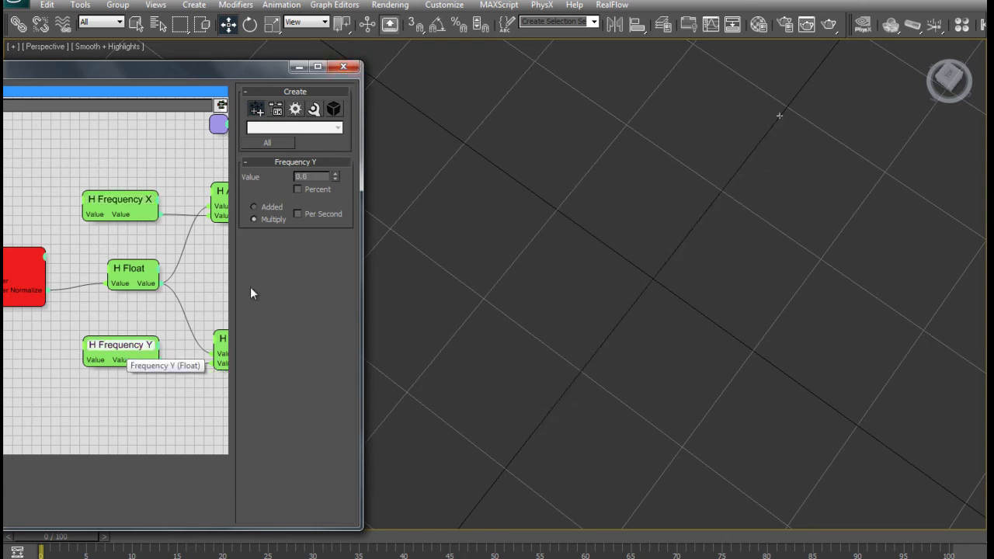
middle_click_drag(383, 210, 543, 300, "alt")
left_click_drag(332, 177, 350, 90)
middle_click_drag(508, 294, 705, 288)
left_click_drag(334, 178, 391, 454)
right_click(335, 173)
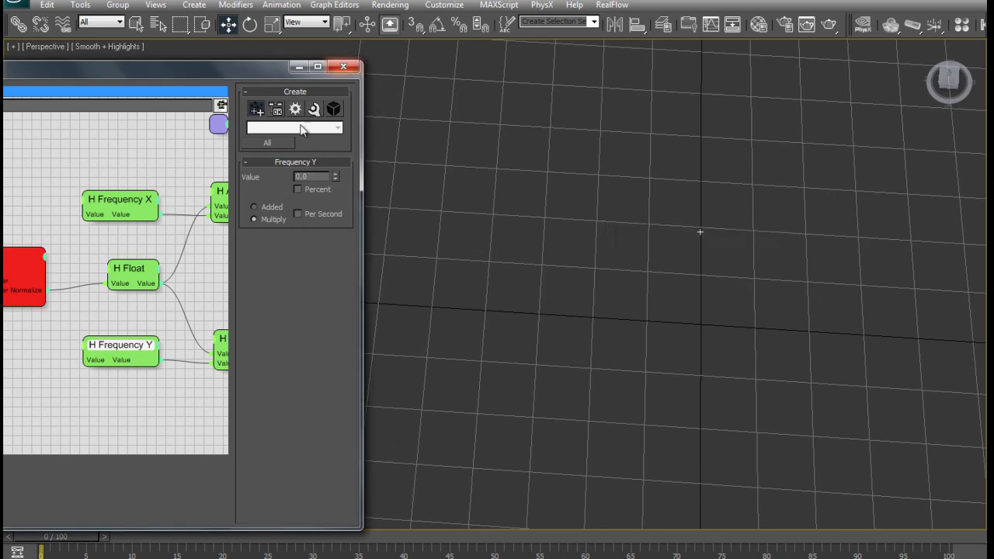
Close the editor to consult the Lissajous reference chart in the Top view, and reopen it beside the maximized perspective view
left_click(351, 67)
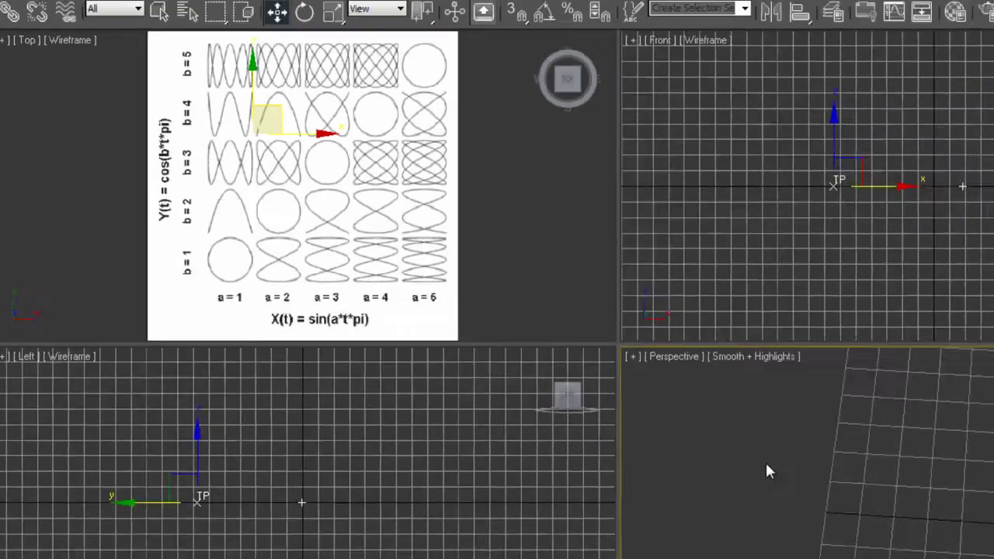
key("alt+w")
mouse_move(528, 418)
middle_mouse_down("alt")
mouse_move(500, 410)
mouse_move(555, 431)
mouse_move(531, 410)
middle_mouse_up("alt")
key("6")
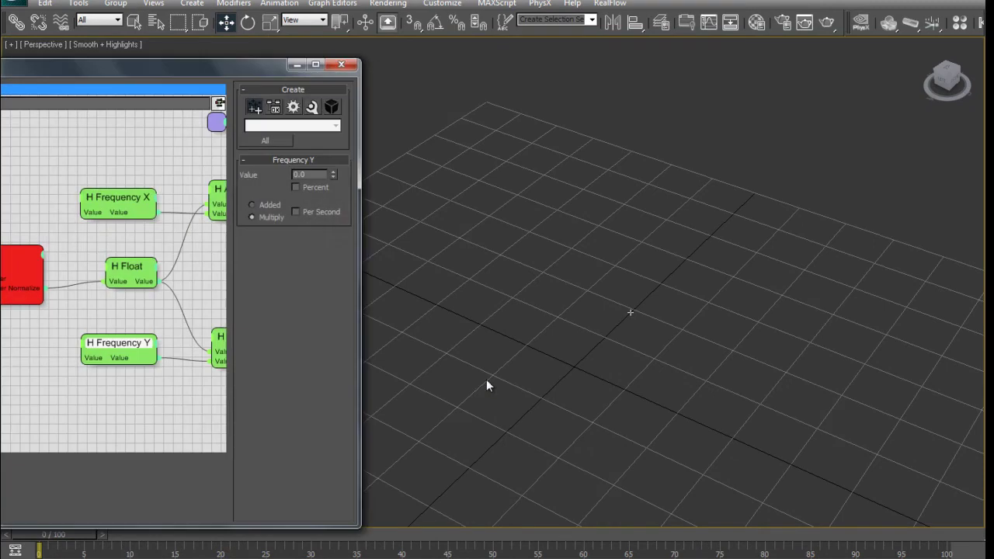
Set the values of the Frequency X and Frequency Y nodes to 1
left_click(133, 196)
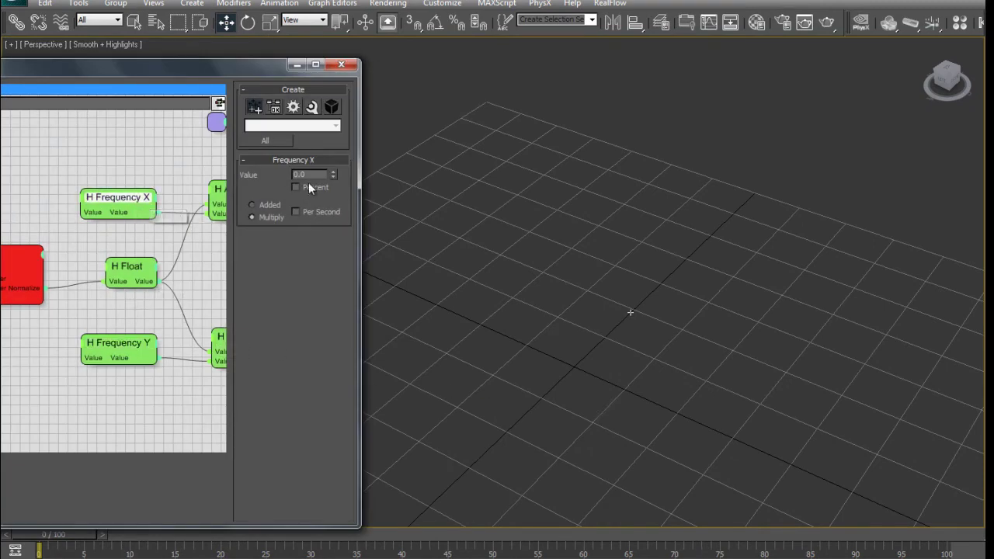
type("1")
key("Return")
scroll(552, 310, "up", 2)
left_click(118, 343)
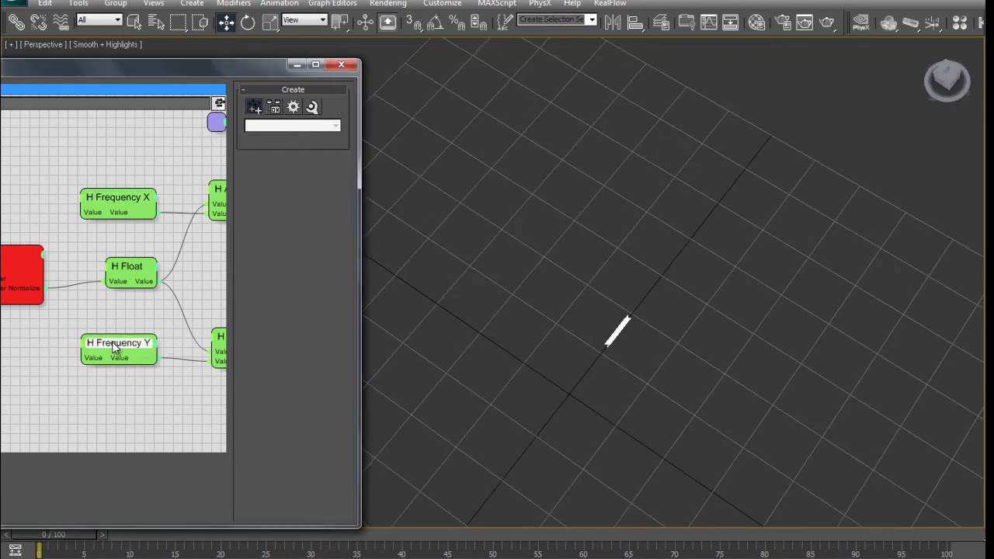
type("1")
key("Return")
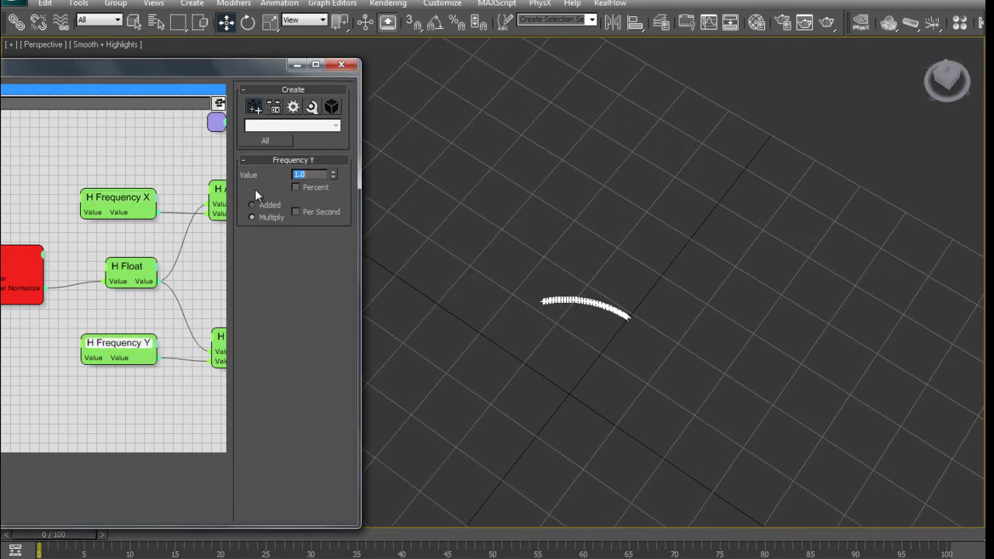
middle_click_drag(573, 305, 607, 407, "alt")
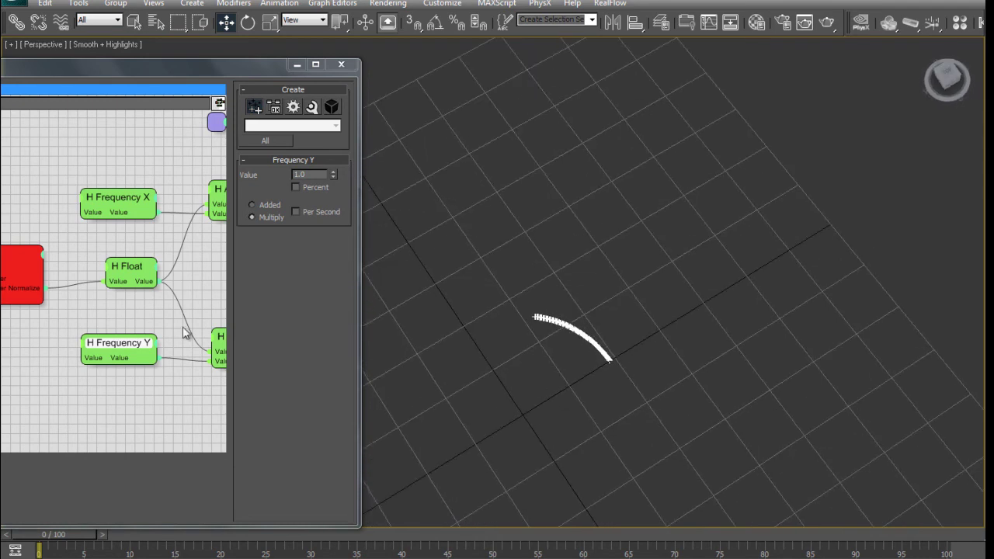
Raise the Float node's value until the particles close into a full circle, and set it to exactly 360
mouse_move(133, 268)
left_mouse_down()
mouse_move(135, 277)
mouse_move(143, 270)
mouse_move(130, 287)
mouse_move(140, 272)
mouse_move(118, 278)
mouse_move(140, 275)
mouse_move(128, 277)
left_mouse_up()
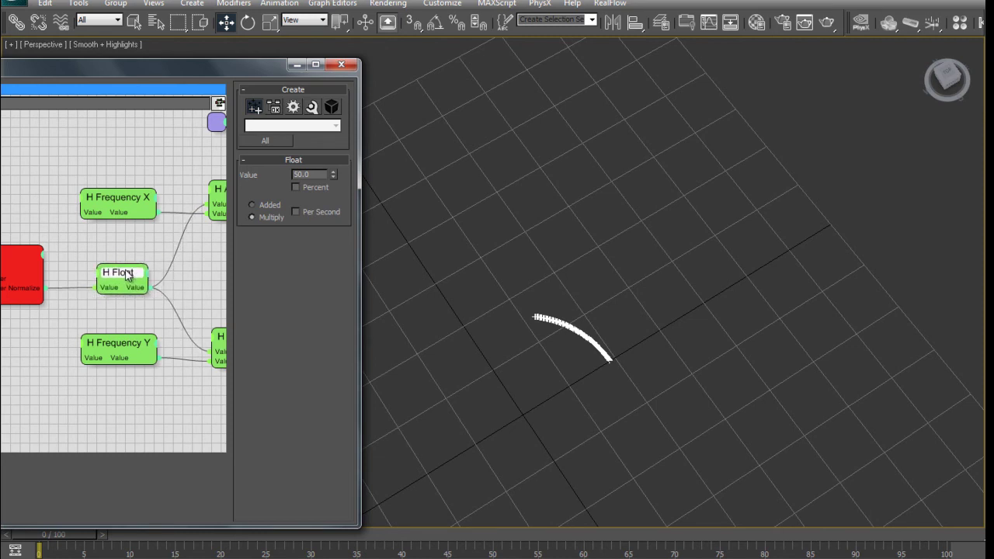
left_click_drag(333, 174, 333, 62)
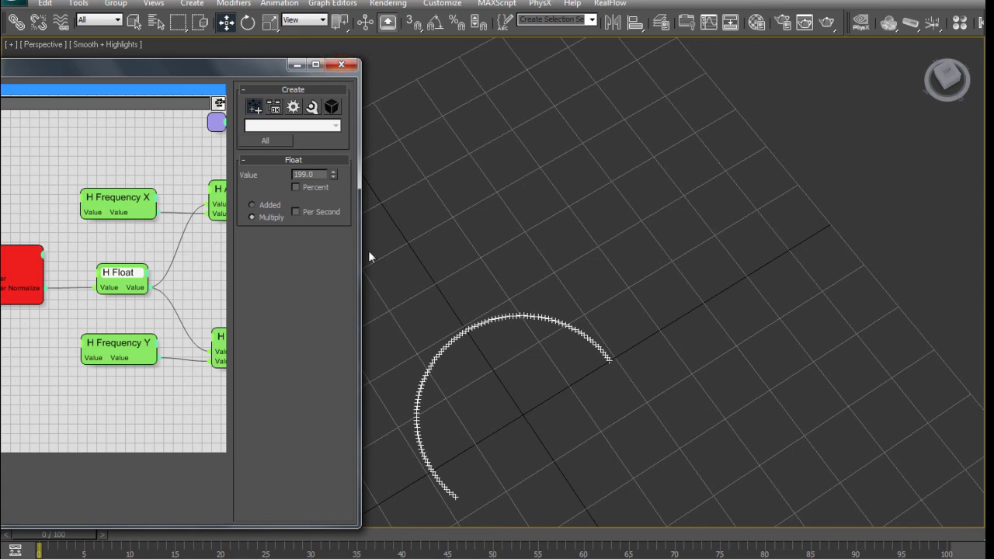
left_click_drag(337, 166, 342, 115)
middle_click_drag(575, 375, 557, 329)
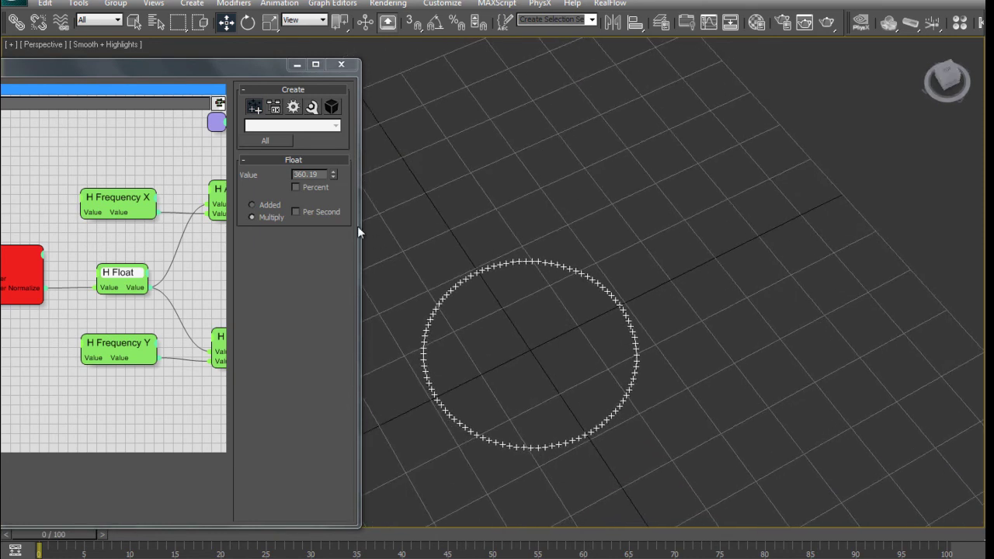
double_click(321, 177)
type("360")
key("Return")
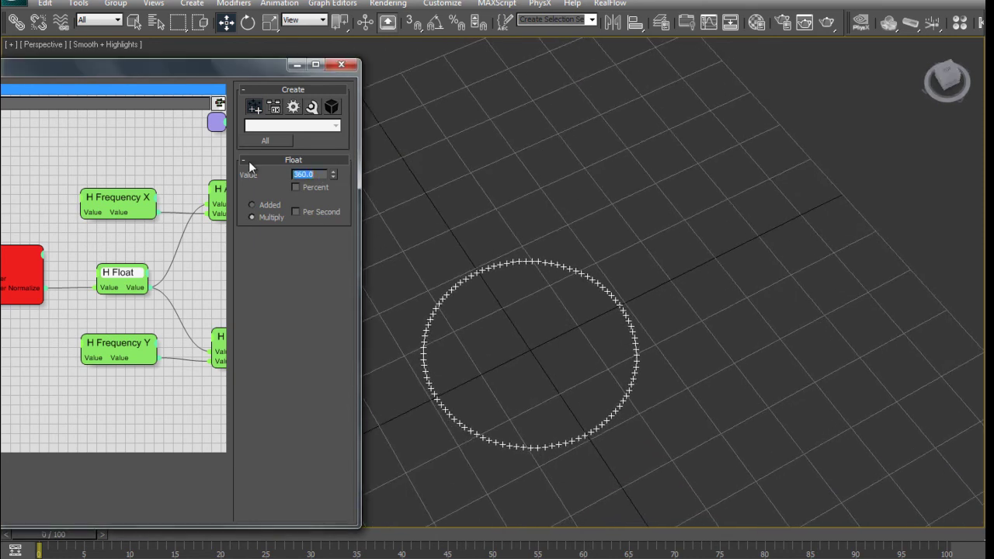
mouse_move(605, 392)
middle_mouse_down("alt")
mouse_move(563, 415)
mouse_move(605, 412)
middle_mouse_up("alt")
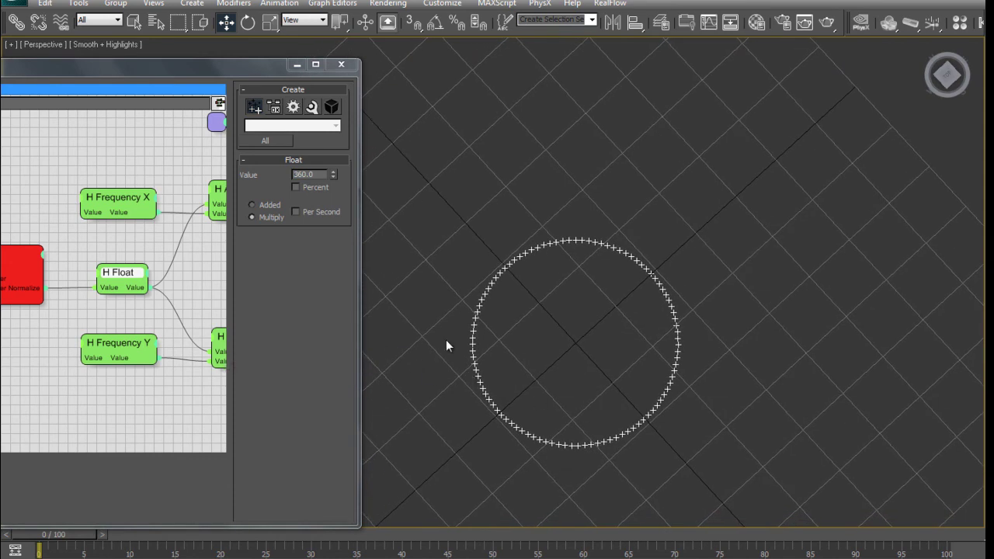
Compare the particle circle with the reference chart in the four-viewport layout, and return to the maximized perspective view
key("alt+w")
left_click_drag(273, 79, 276, 262)
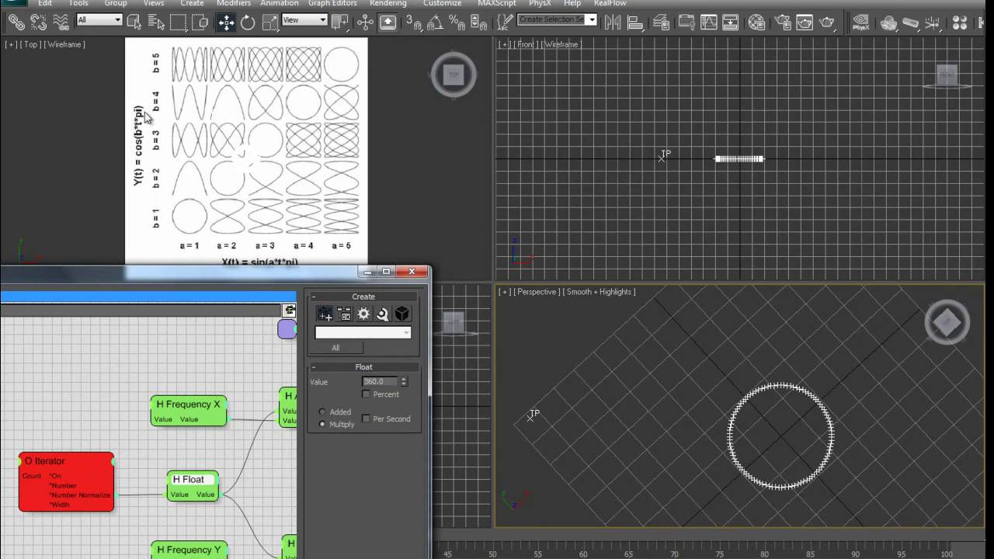
left_click_drag(244, 280, 257, 68)
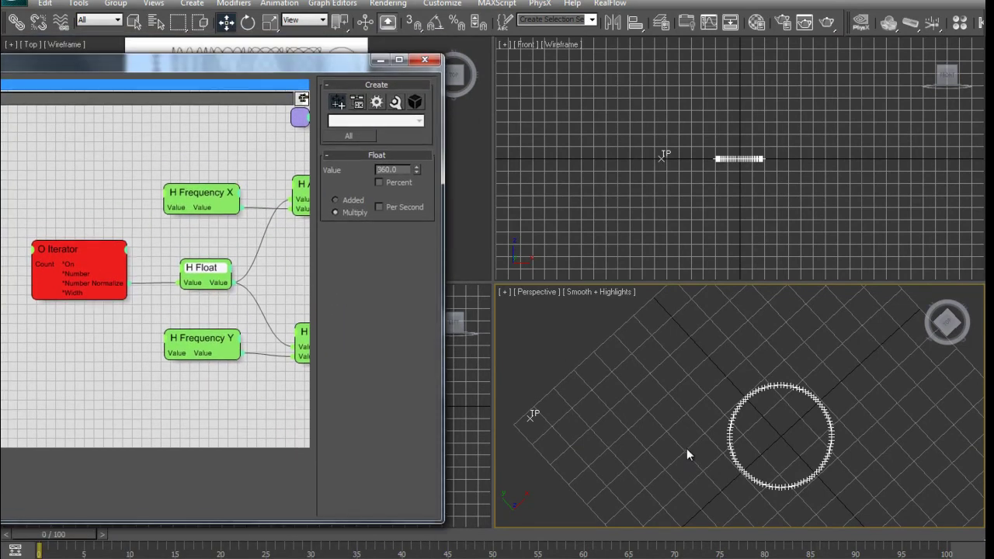
key("alt+w")
Set the Frequency X node's value to 2 and view the resulting curve from above
middle_click_drag(694, 459, 385, 354, "alt")
left_click(221, 201)
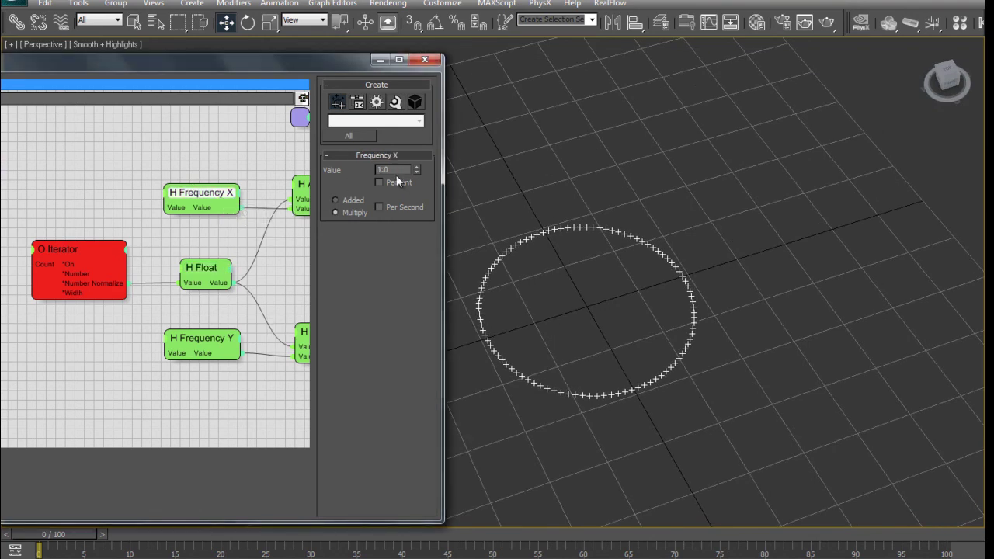
type("2")
key("Return")
middle_click_drag(606, 289, 758, 339, "alt")
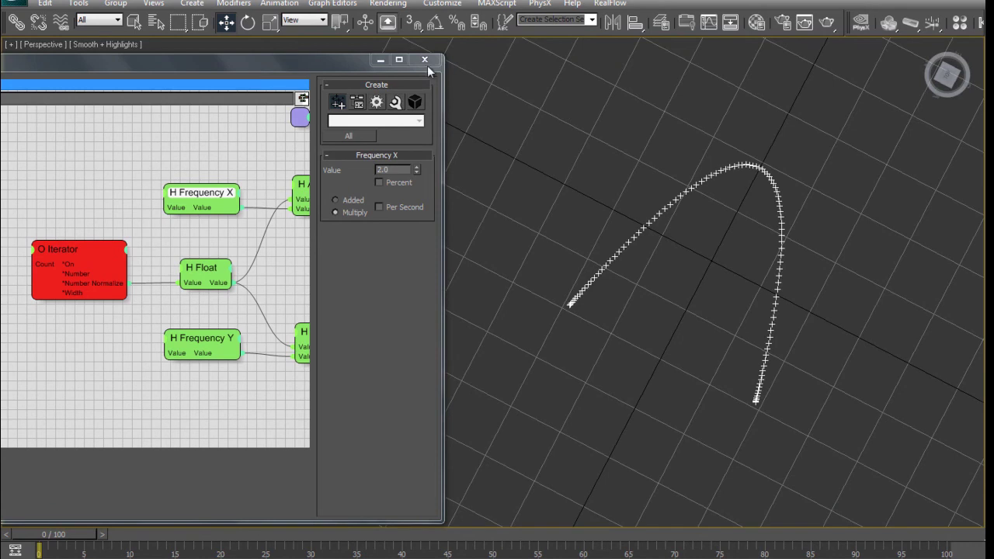
Compare the particle curve with the matching figure on the Top view's Lissajous reference chart, and return to the perspective view
key("alt+w")
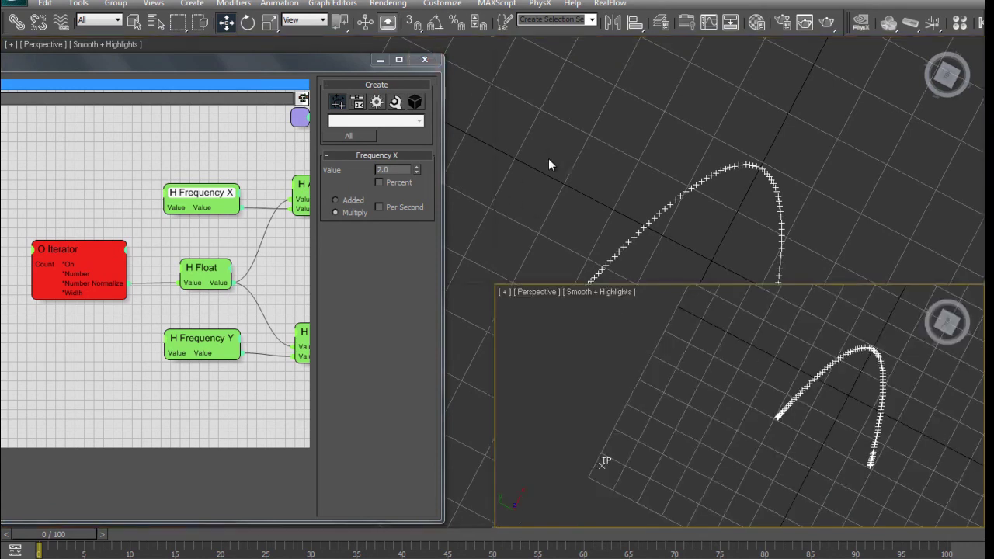
left_click(459, 155)
key("alt+w")
middle_click_drag(584, 271, 792, 273)
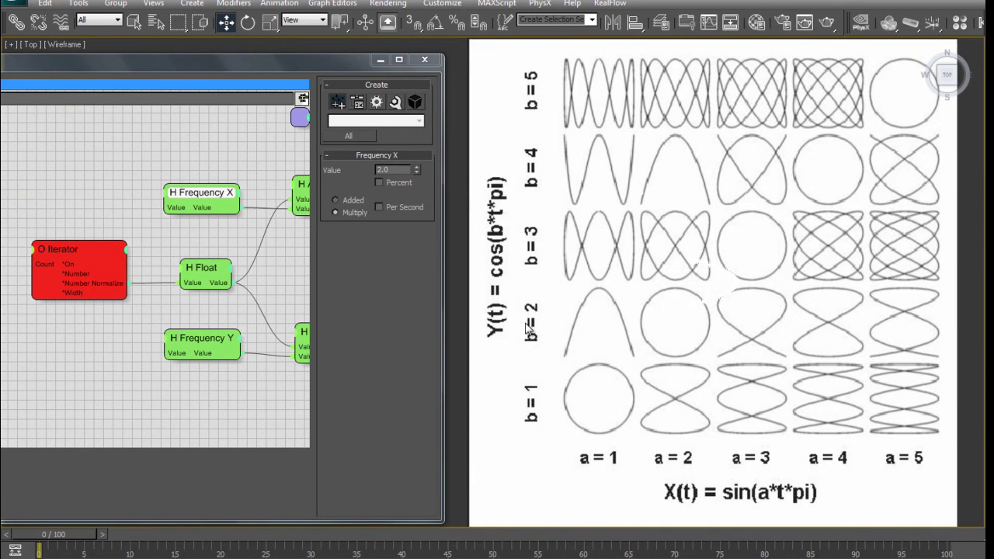
mouse_move(210, 194)
left_mouse_down()
mouse_move(197, 201)
mouse_move(208, 192)
left_mouse_up()
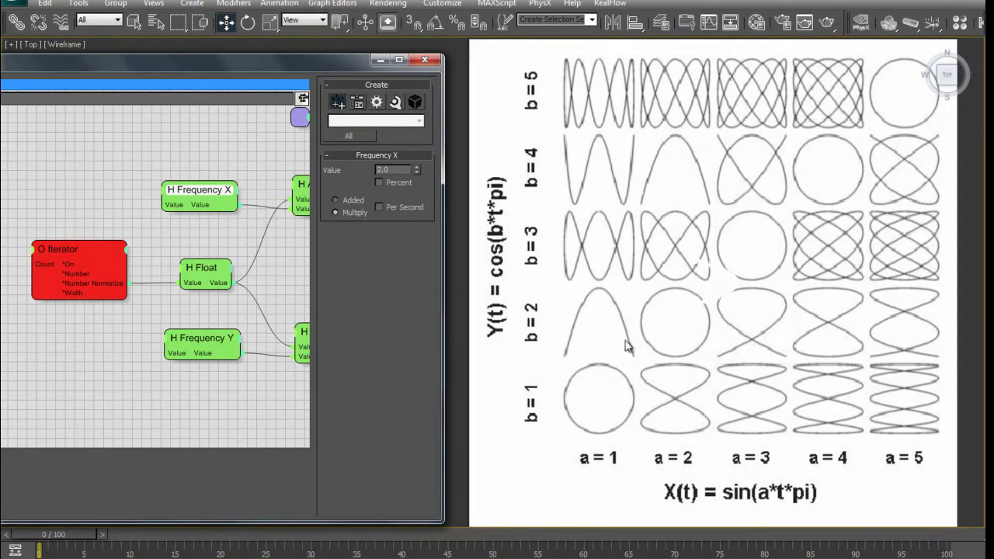
key("alt+w")
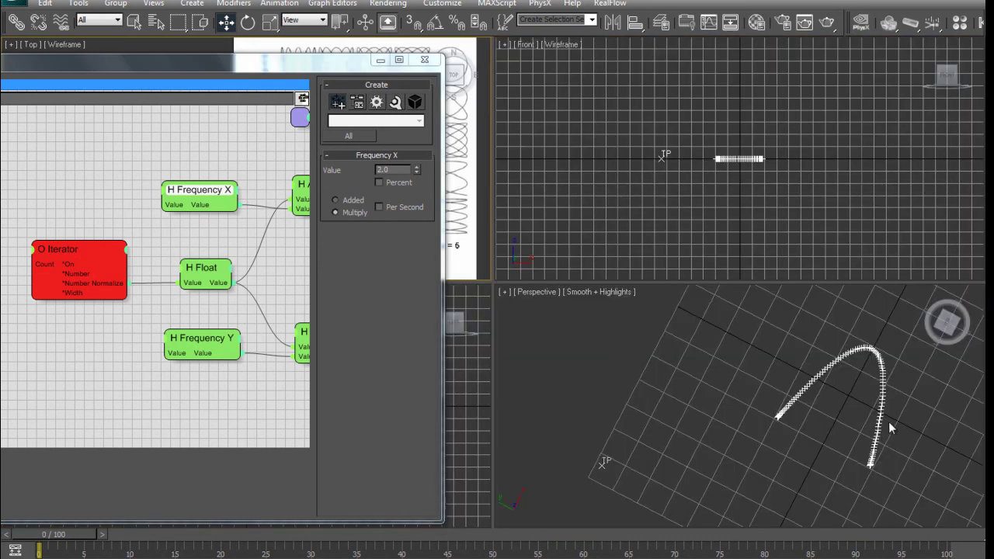
key("alt+w")
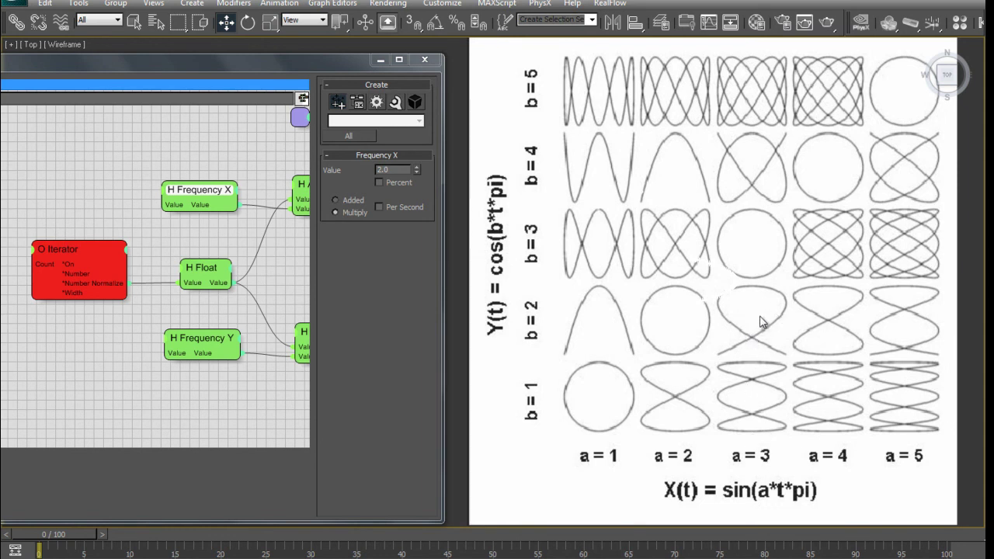
key("alt+w")
left_click(653, 392)
key("alt+w")
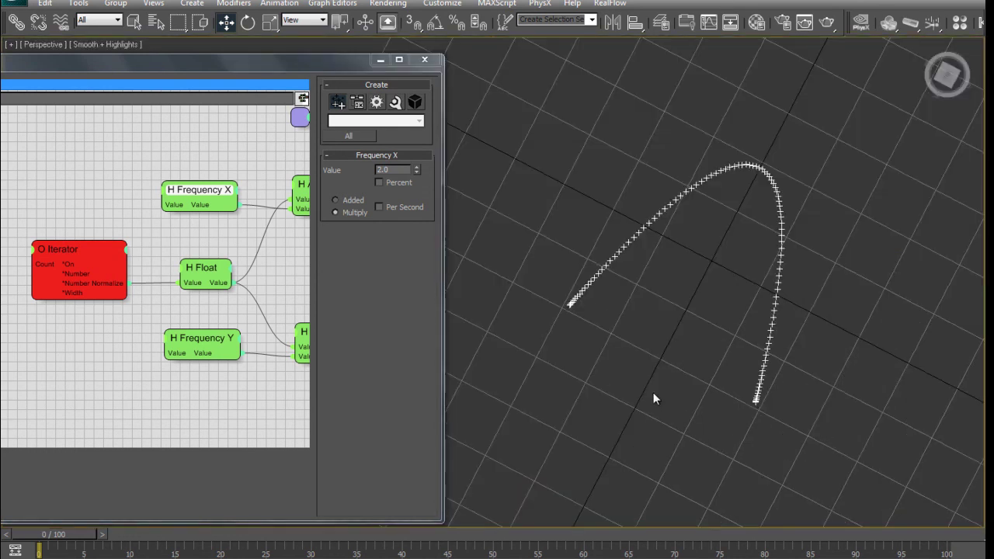
Try the Frequency Y node at 3 and 4, and set its value to 5
left_click(205, 340)
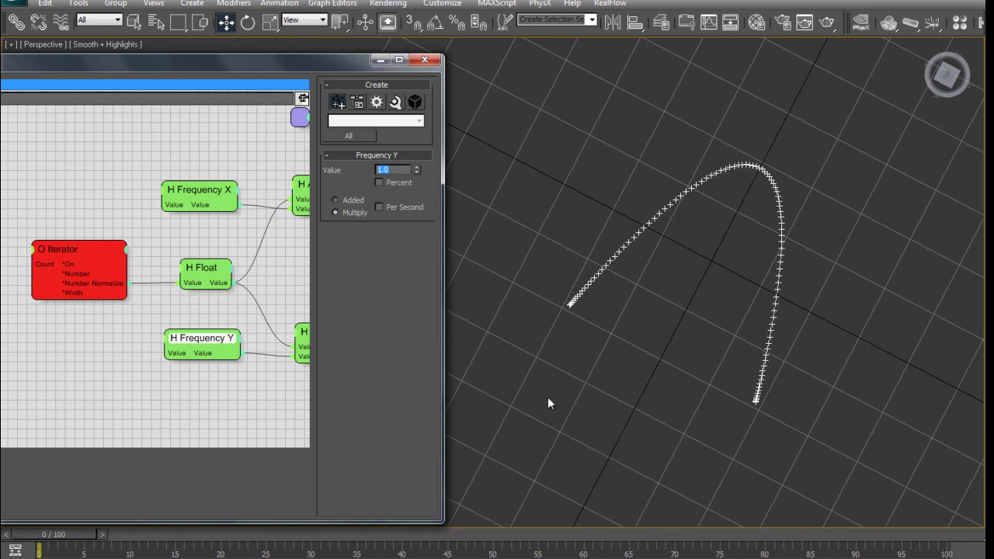
type("3")
key("Return")
middle_click_drag(660, 396, 675, 347, "alt")
middle_click_drag(276, 278, 207, 277)
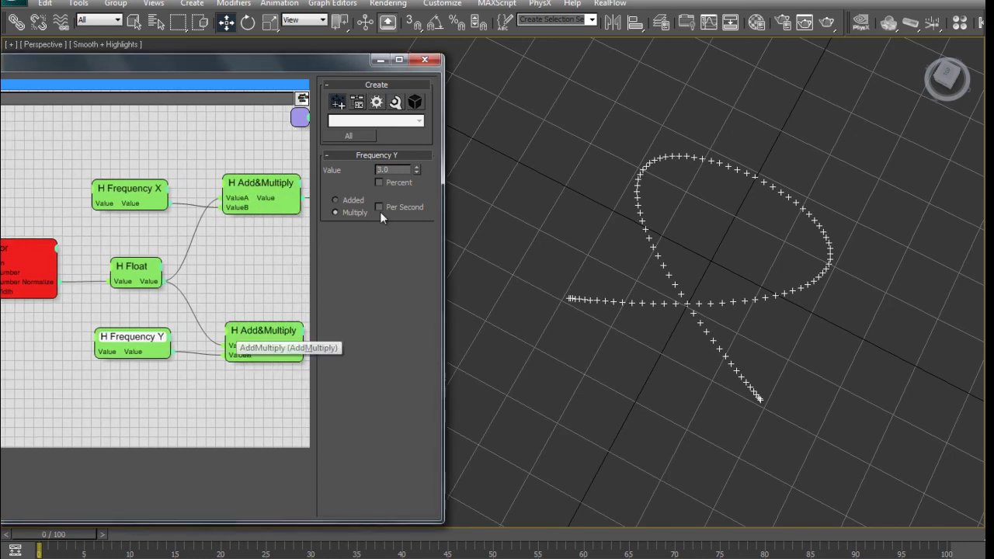
type("4")
key("Return")
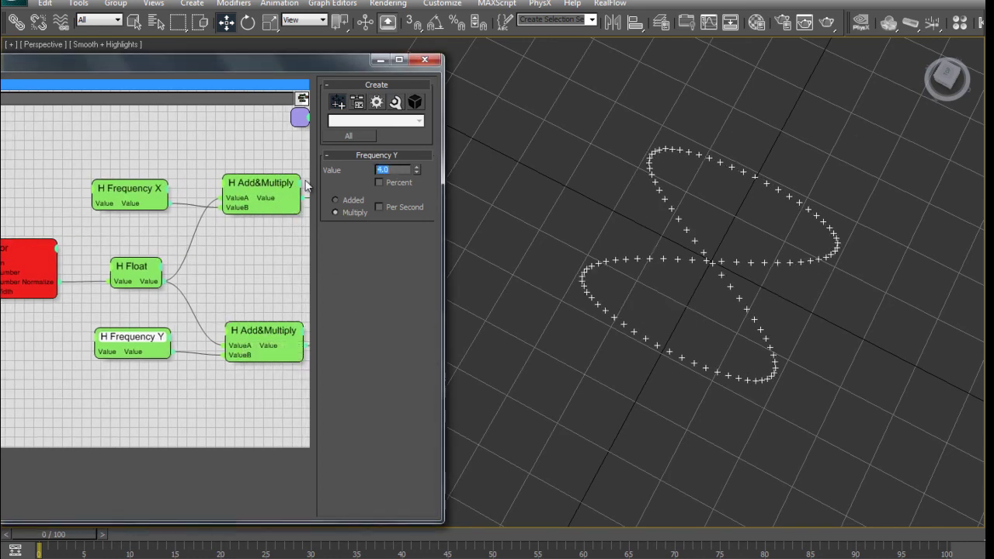
type("5")
key("Return")
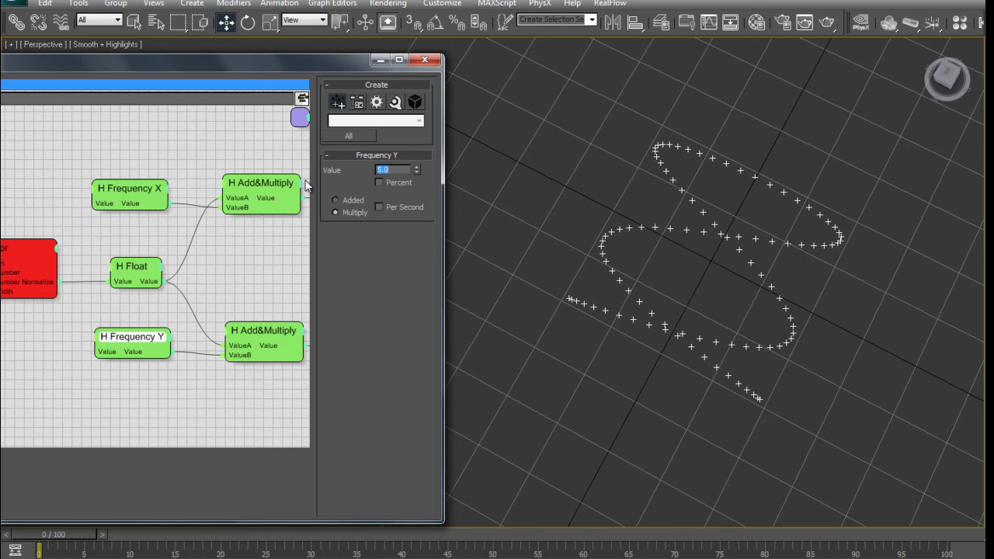
Increase the Iterator node's Count to 345 to fill the curve with more particles
middle_click_drag(98, 319, 202, 319)
left_click(131, 262)
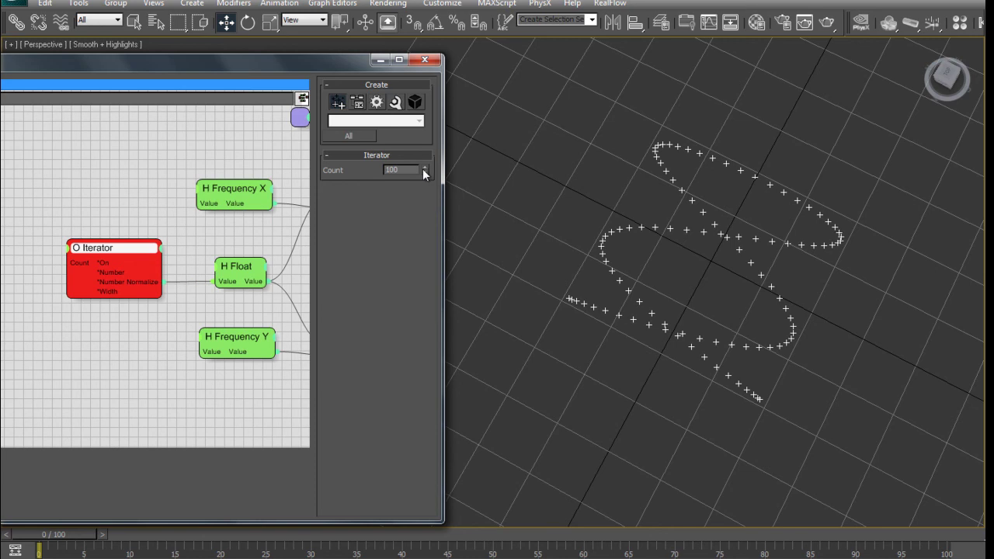
left_click_drag(425, 171, 428, 3)
middle_click_drag(559, 230, 593, 269, "alt")
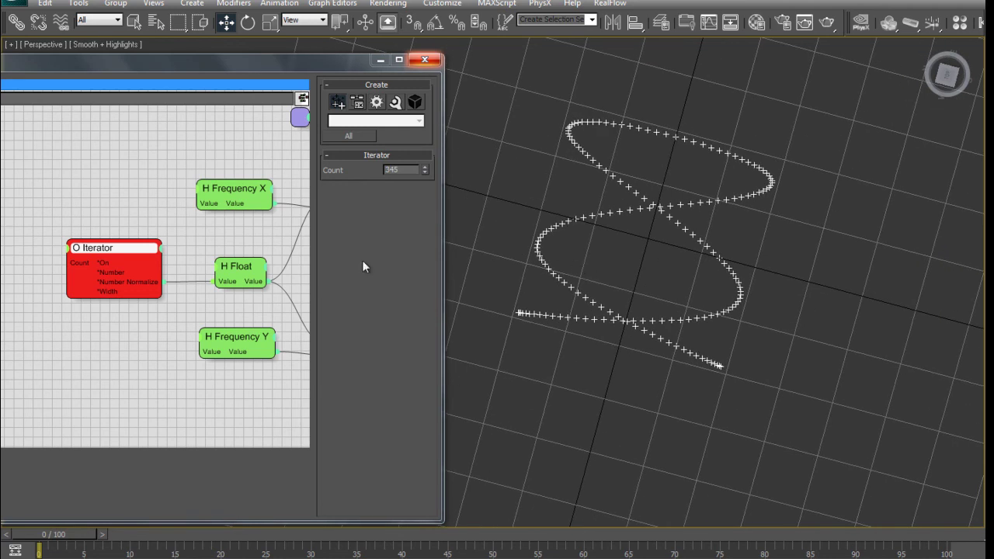
Set the Frequency X node's value to 3
left_click(250, 192)
type("3")
key("Return")
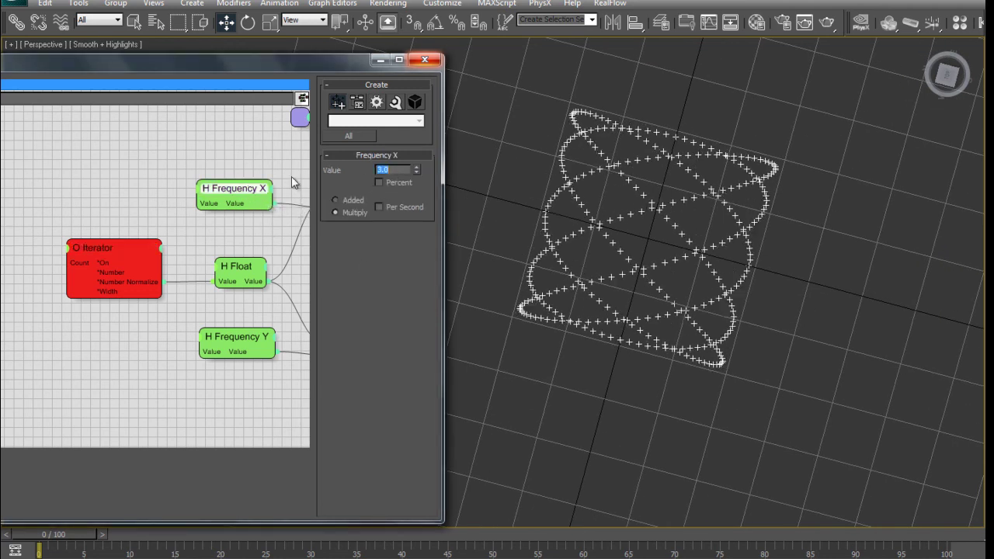
middle_click_drag(652, 236, 677, 331, "alt")
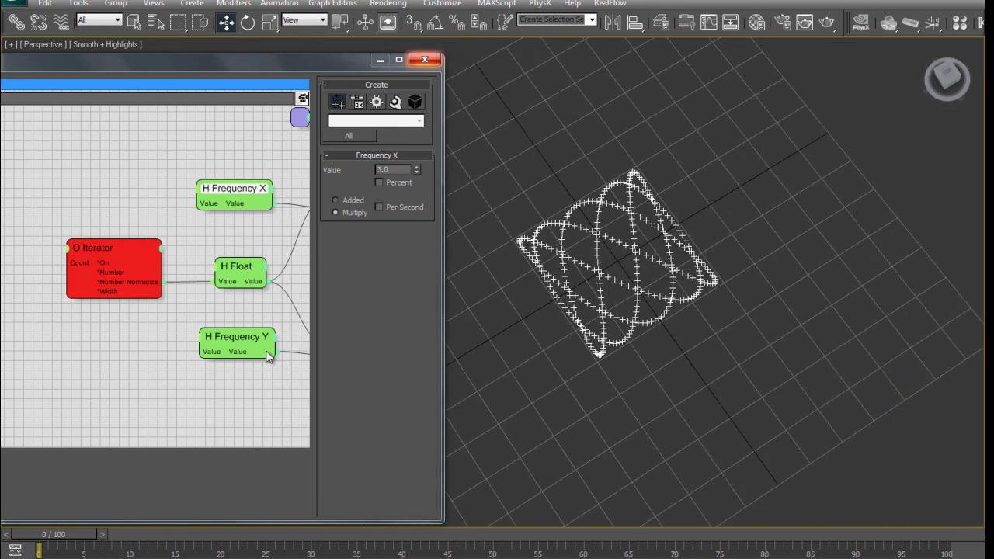
Increase the Amplitude node's value above 18.936 to enlarge the particle curve
middle_click_drag(231, 318, 160, 295)
left_click(198, 266)
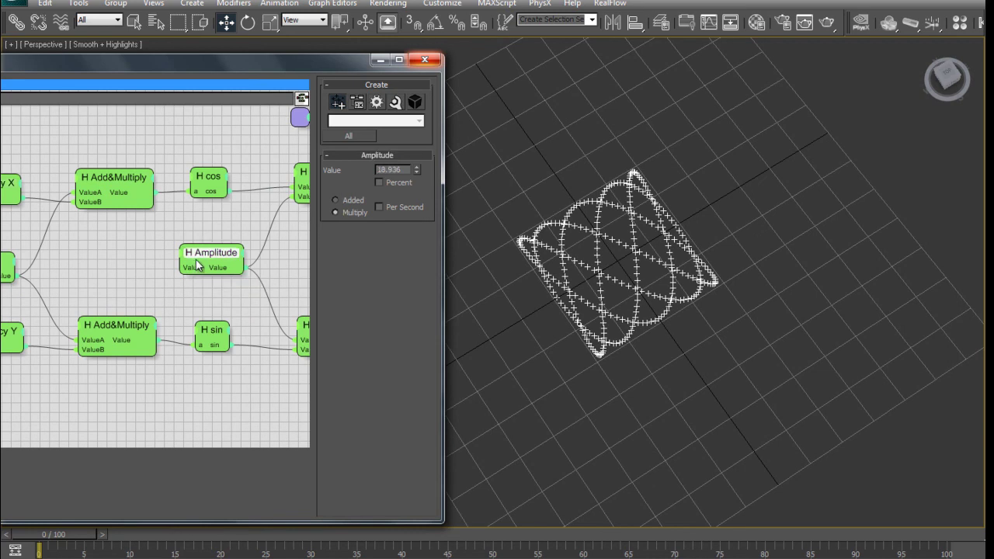
left_click_drag(416, 171, 450, 145)
middle_click_drag(271, 265, 244, 253)
Raise the Frequency X node's value to 4.17 and view the resulting curve from another angle
middle_click_drag(59, 283, 177, 281)
left_click(156, 261)
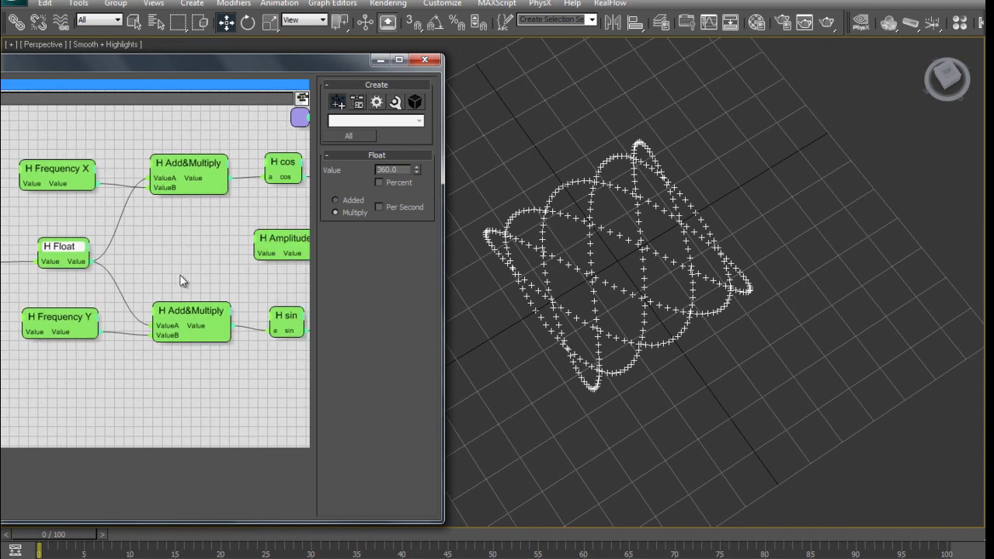
left_click(56, 168)
left_click_drag(417, 172, 437, 145)
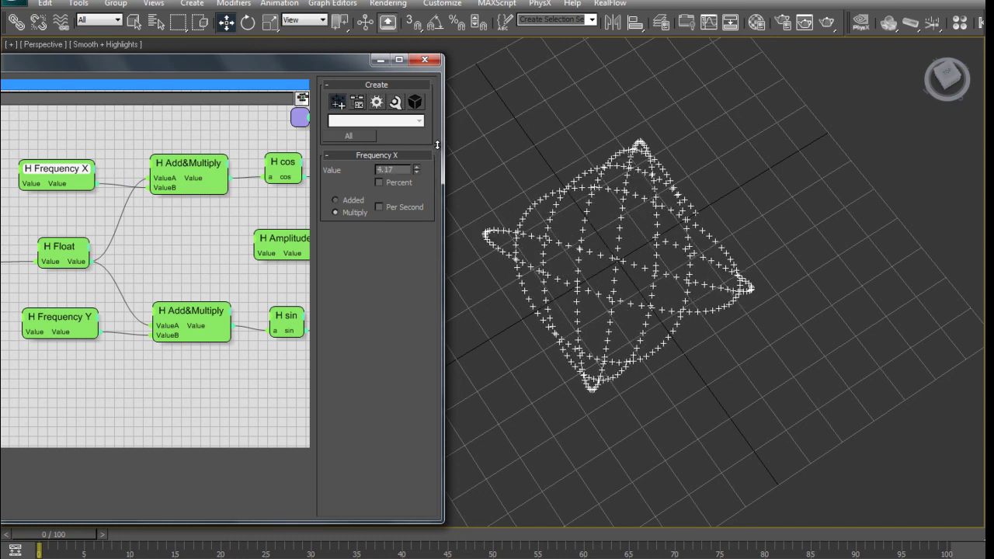
middle_click_drag(823, 237, 771, 328, "alt")
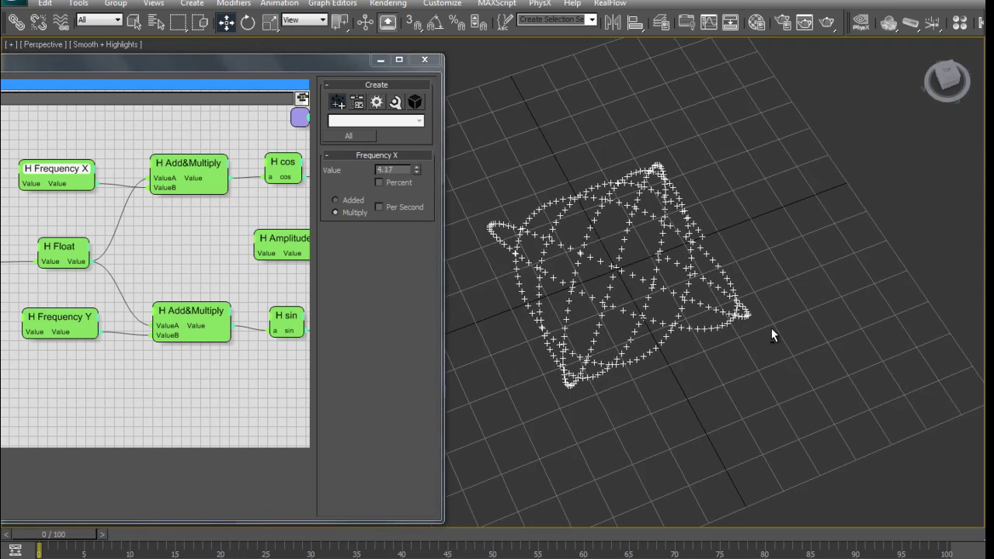